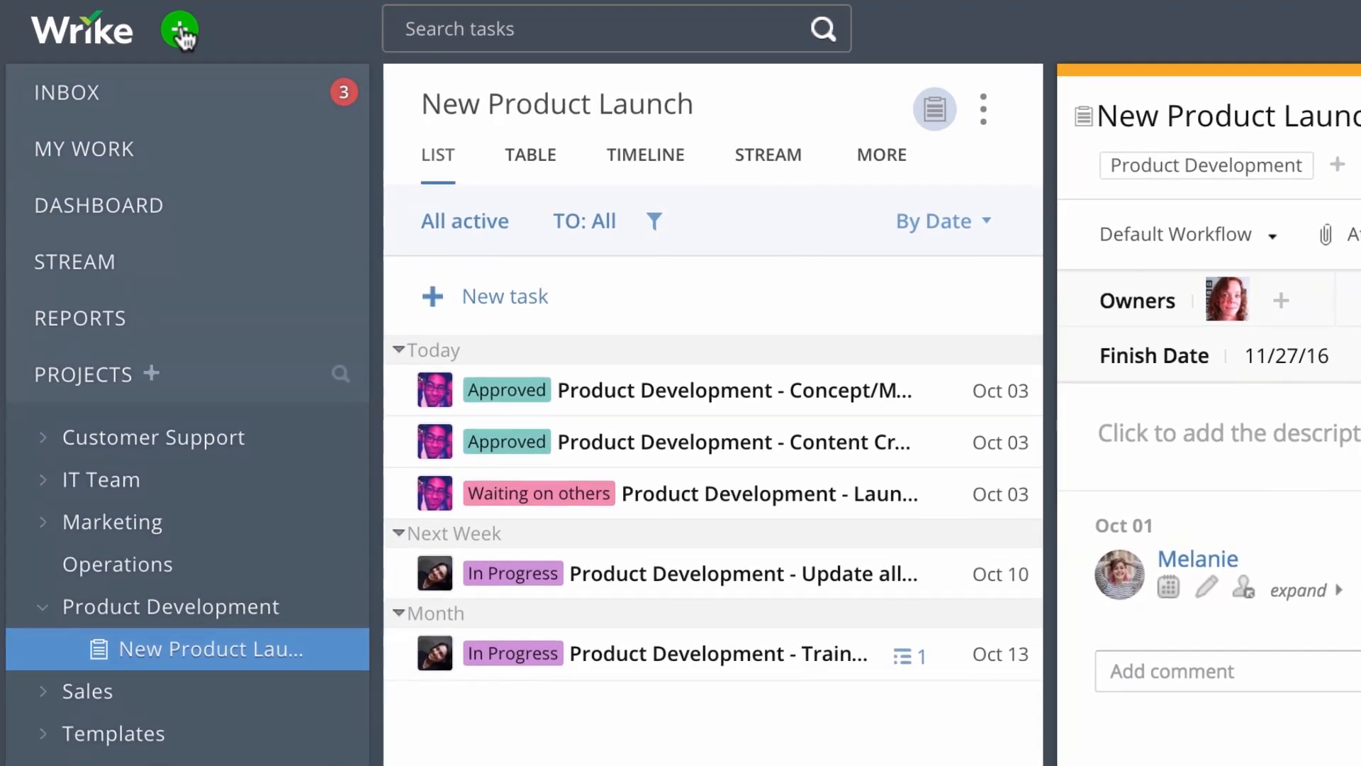
# - Create a task titled "New website launch" in the New Product Launch project
pyautogui.click(181, 32)
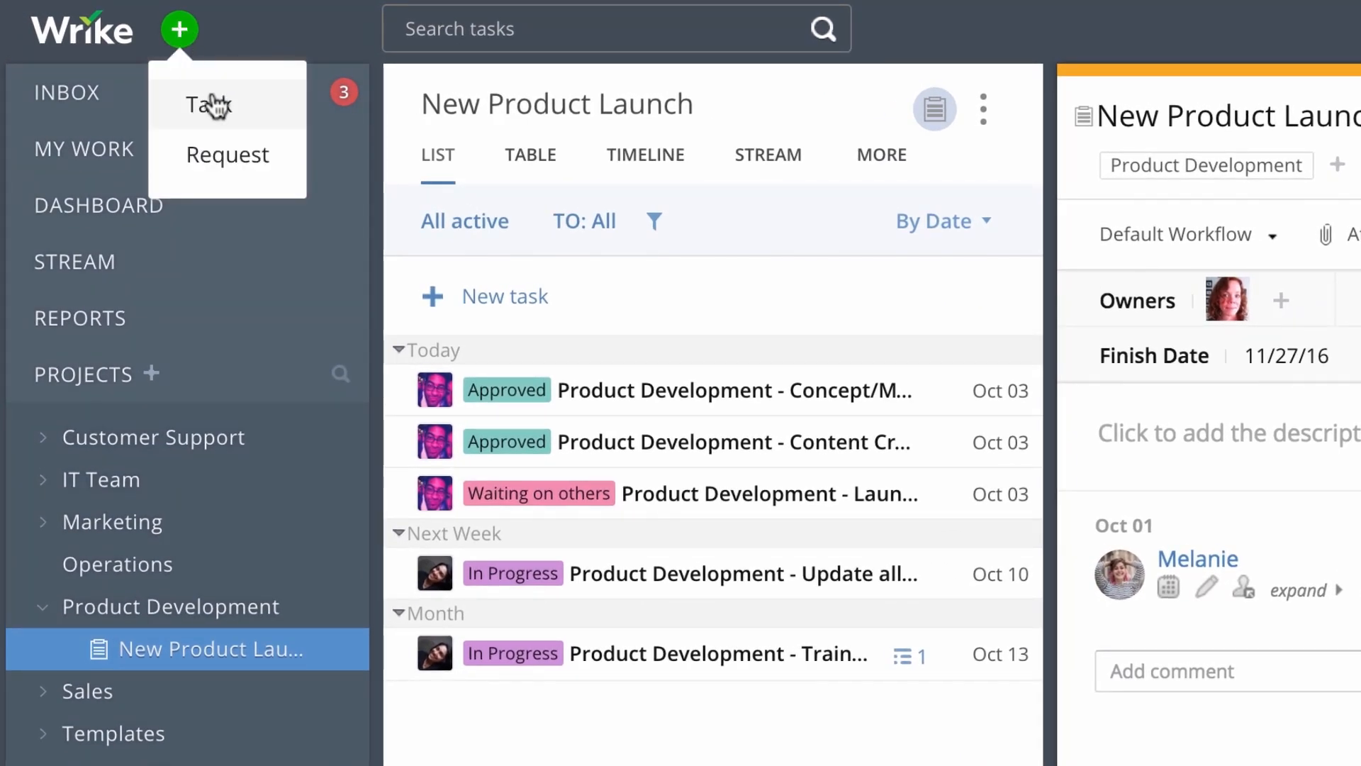
pyautogui.click(212, 104)
pyautogui.write('New website lau')
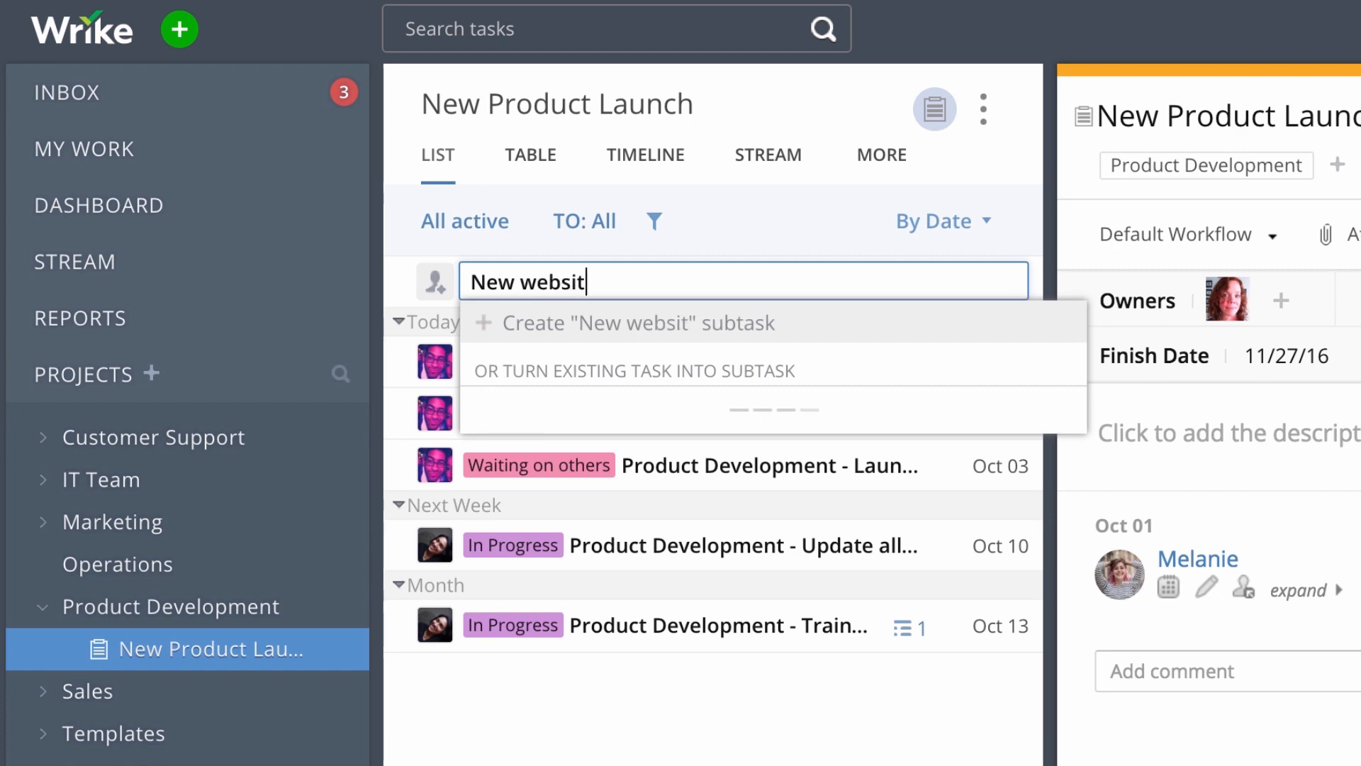
pyautogui.write('nch')
pyautogui.press('Return')
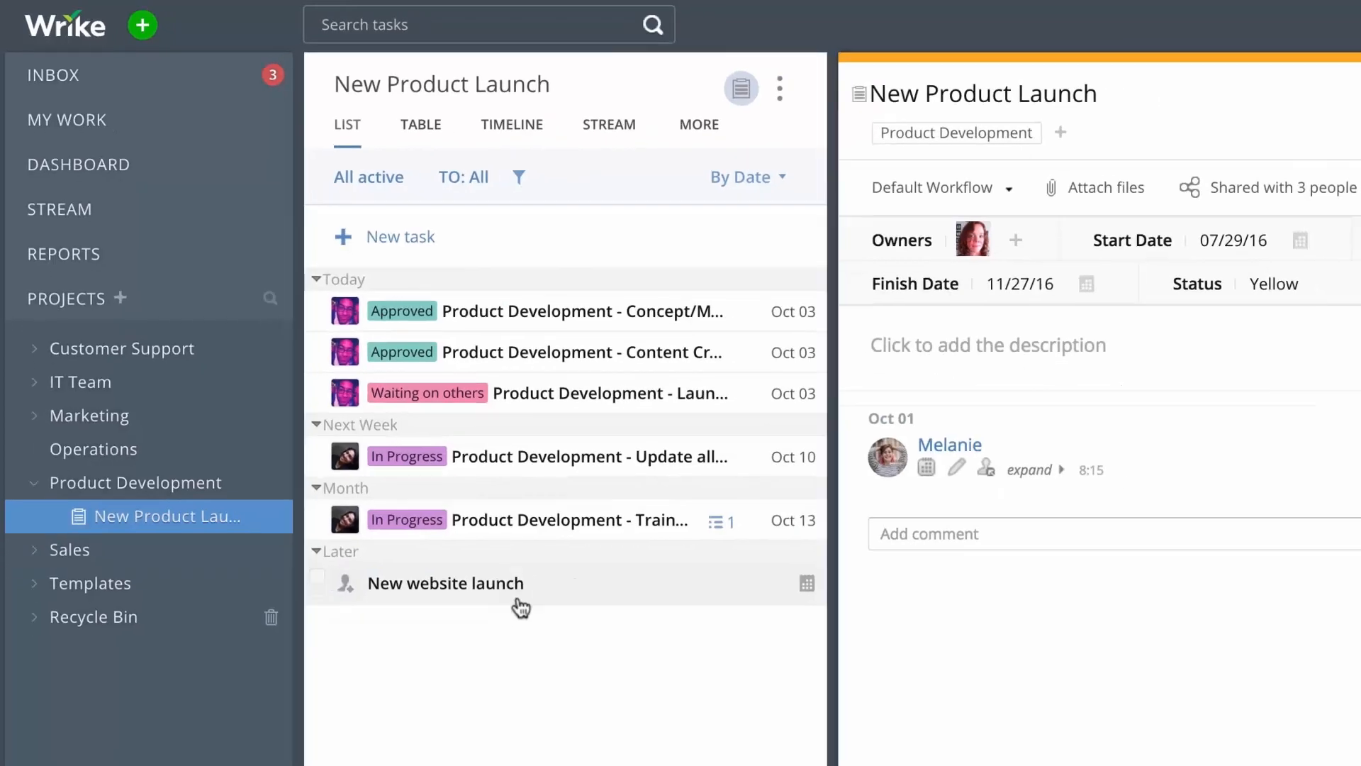
# - Open the New website launch task and examine its title, parent project and available workflow statuses
pyautogui.click(520, 585)
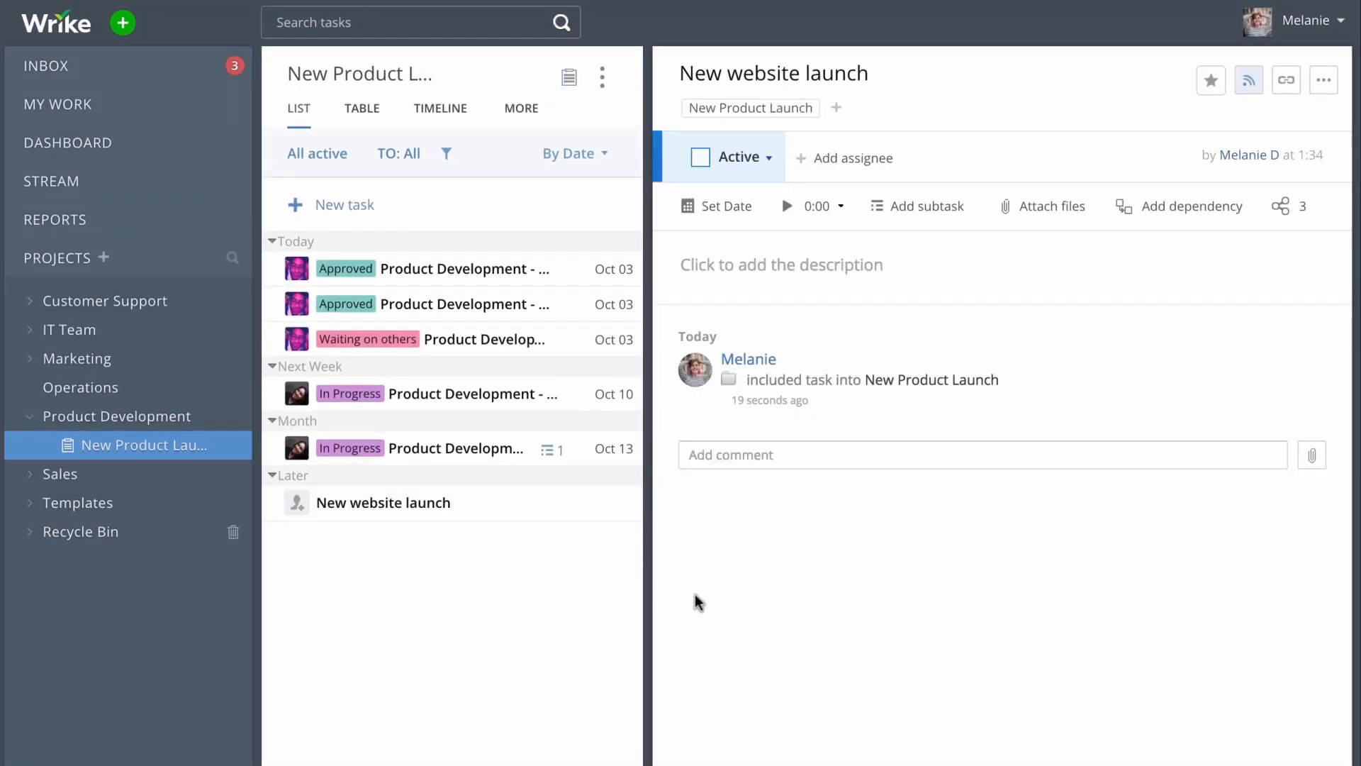
pyautogui.click(886, 75)
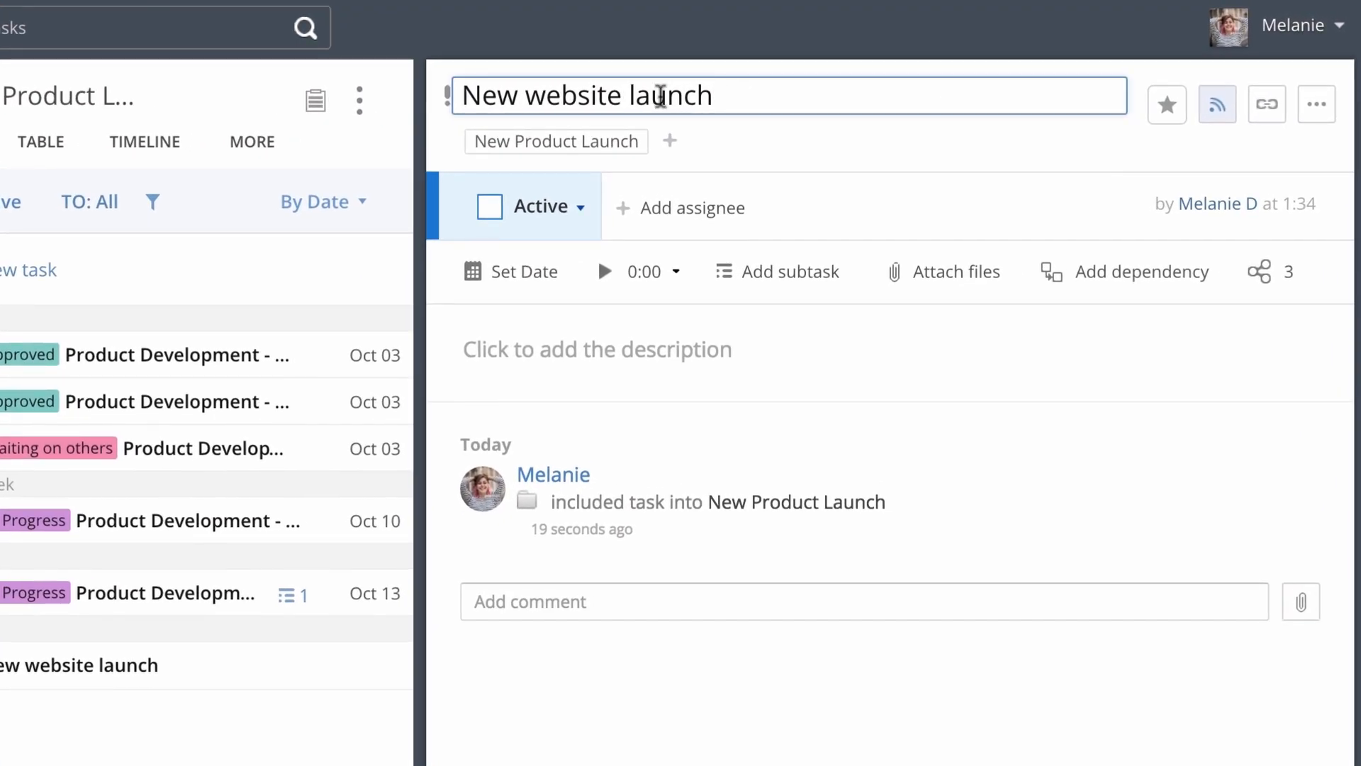
pyautogui.press('BackSpace')
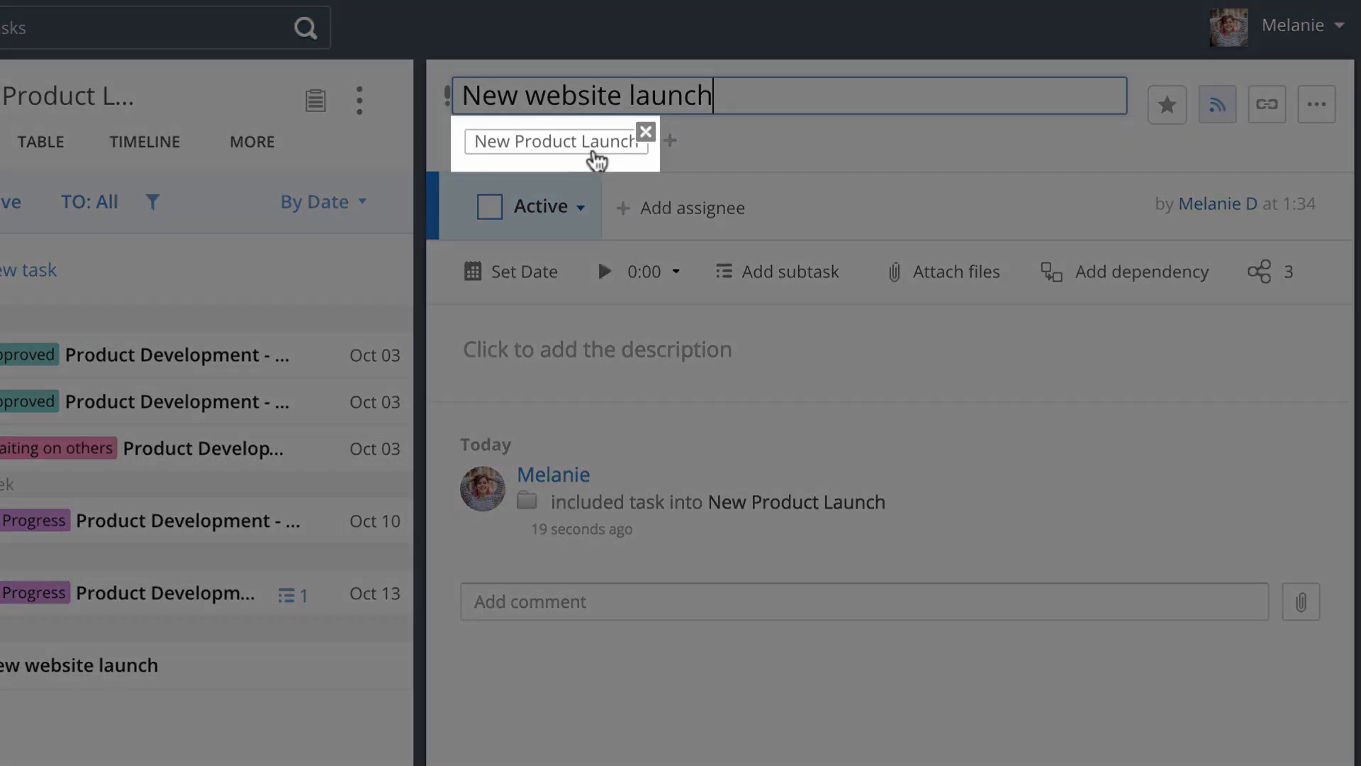
pyautogui.moveTo(555, 146)
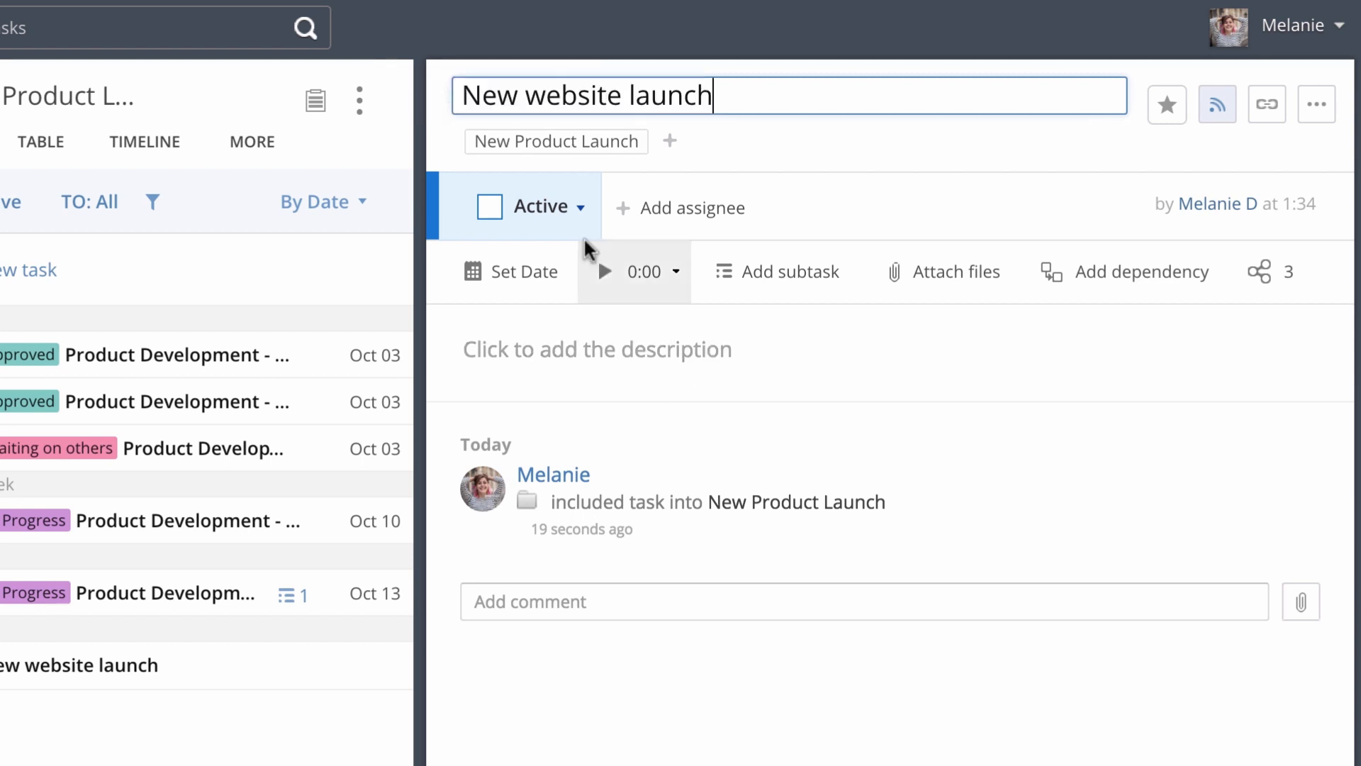
pyautogui.click(586, 203)
pyautogui.click(586, 203)
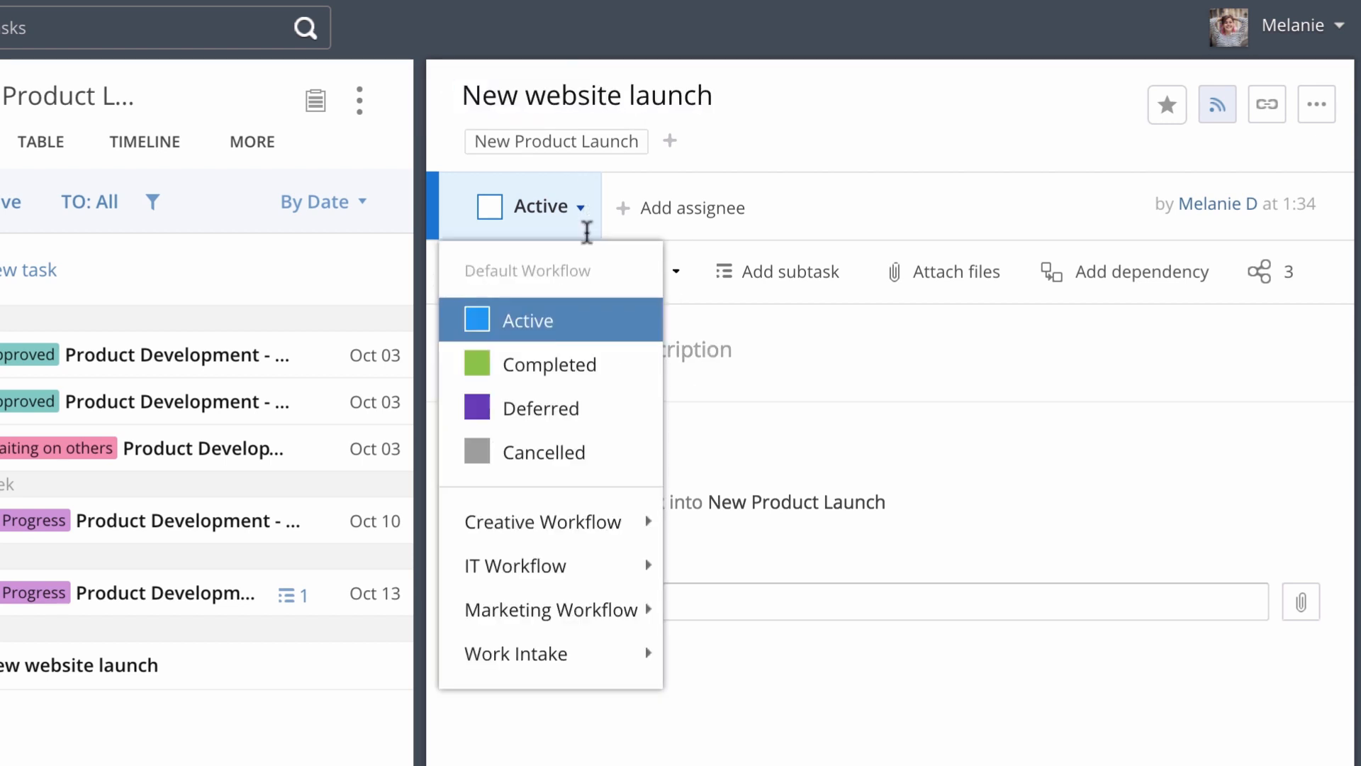
pyautogui.click(777, 412)
# - Assign the New website launch task to the fifth suggested teammate and schedule it from 10/06/2016 to 10/07/2016
pyautogui.click(623, 208)
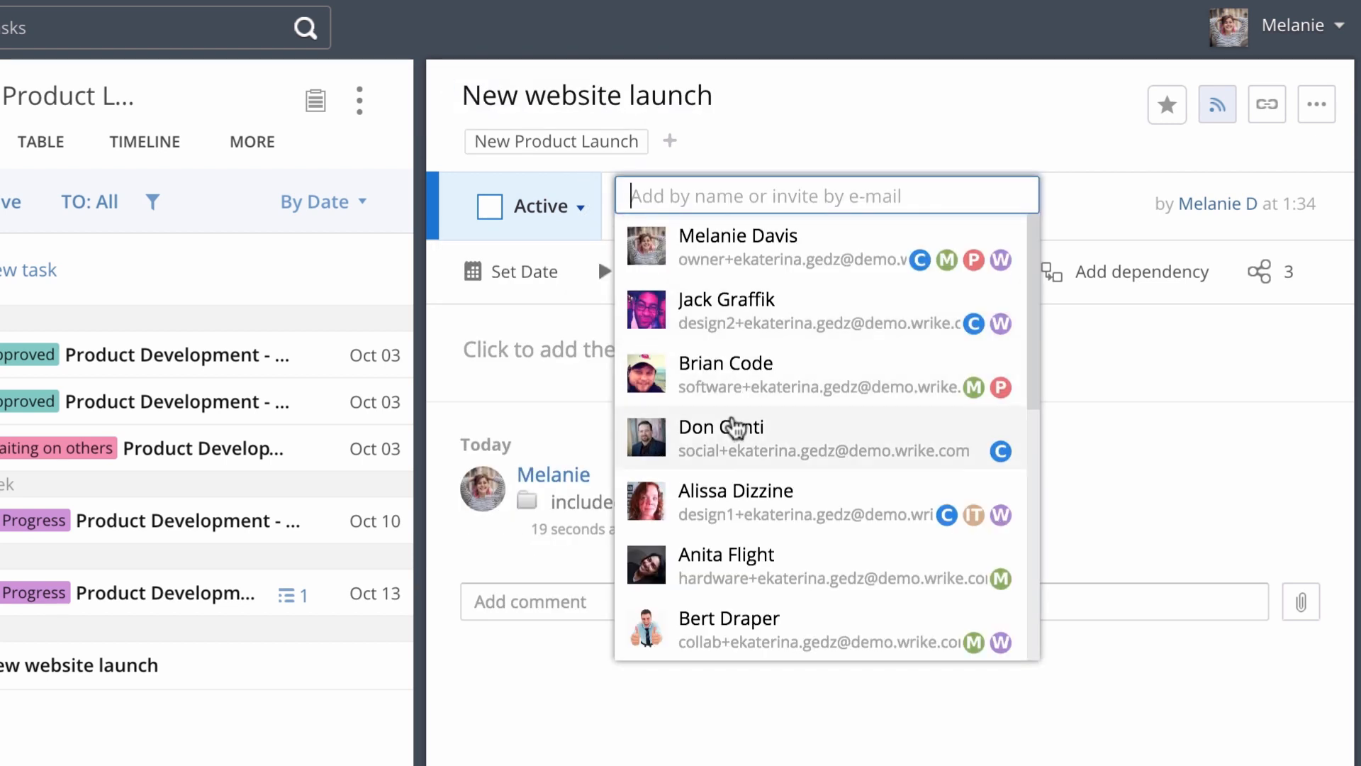
pyautogui.click(744, 496)
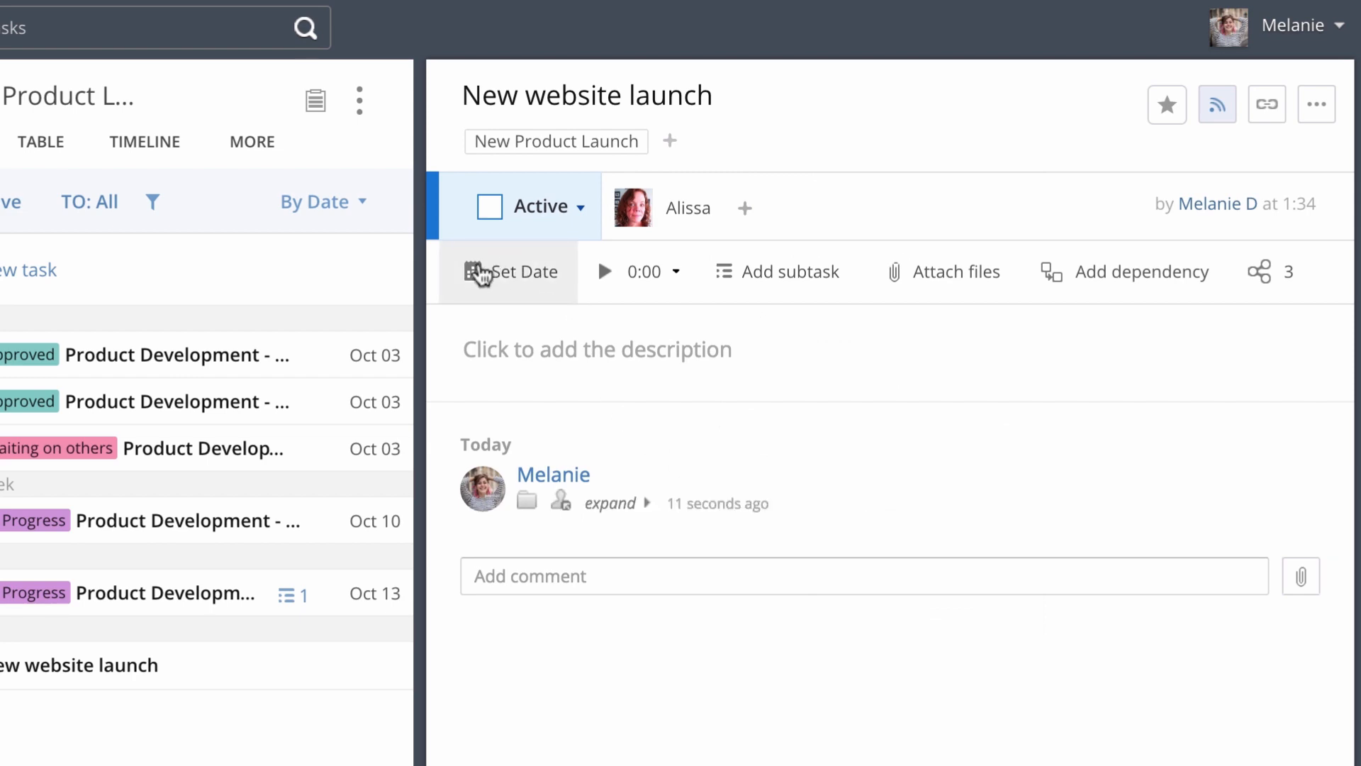
pyautogui.click(481, 272)
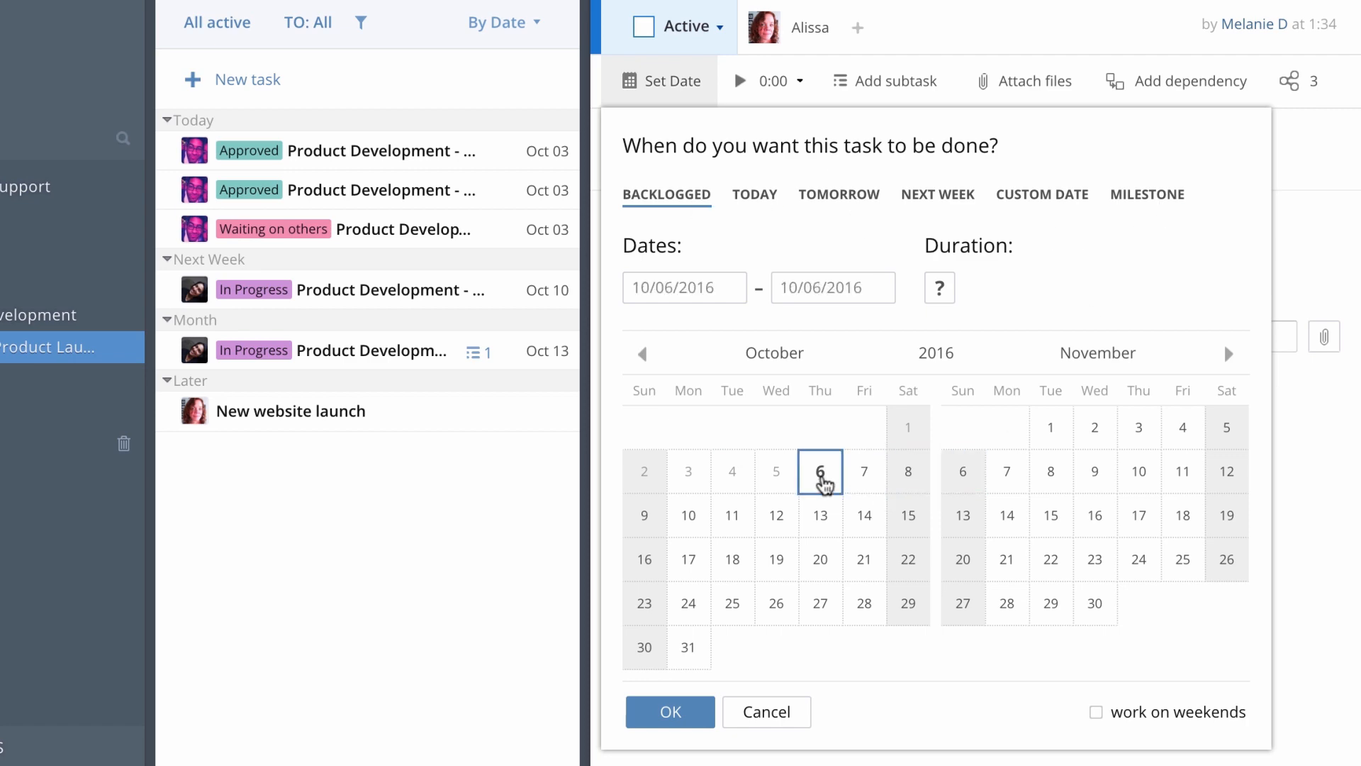
pyautogui.click(820, 471)
pyautogui.click(864, 471)
pyautogui.click(672, 711)
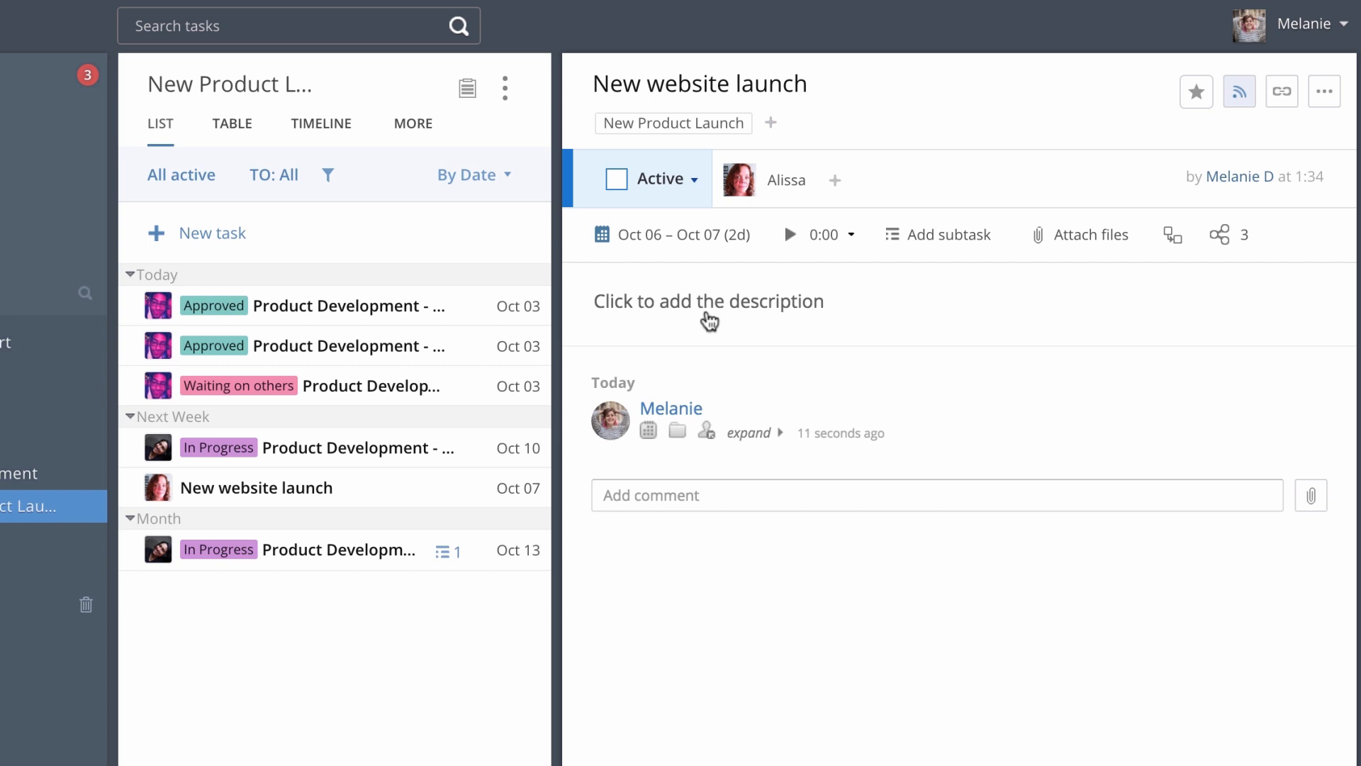
# - Examine the task's description editor, sharing options and comment field without changing them
pyautogui.click(709, 321)
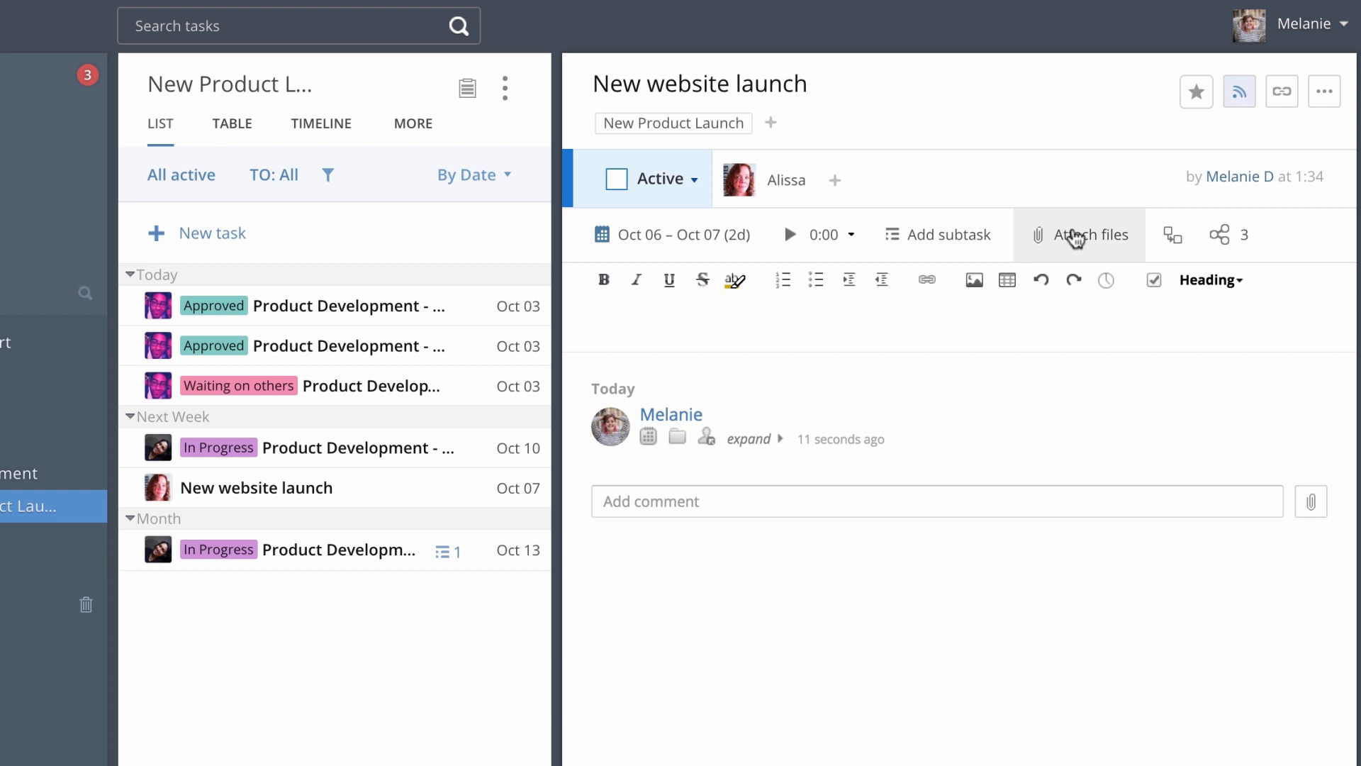
pyautogui.click(1218, 241)
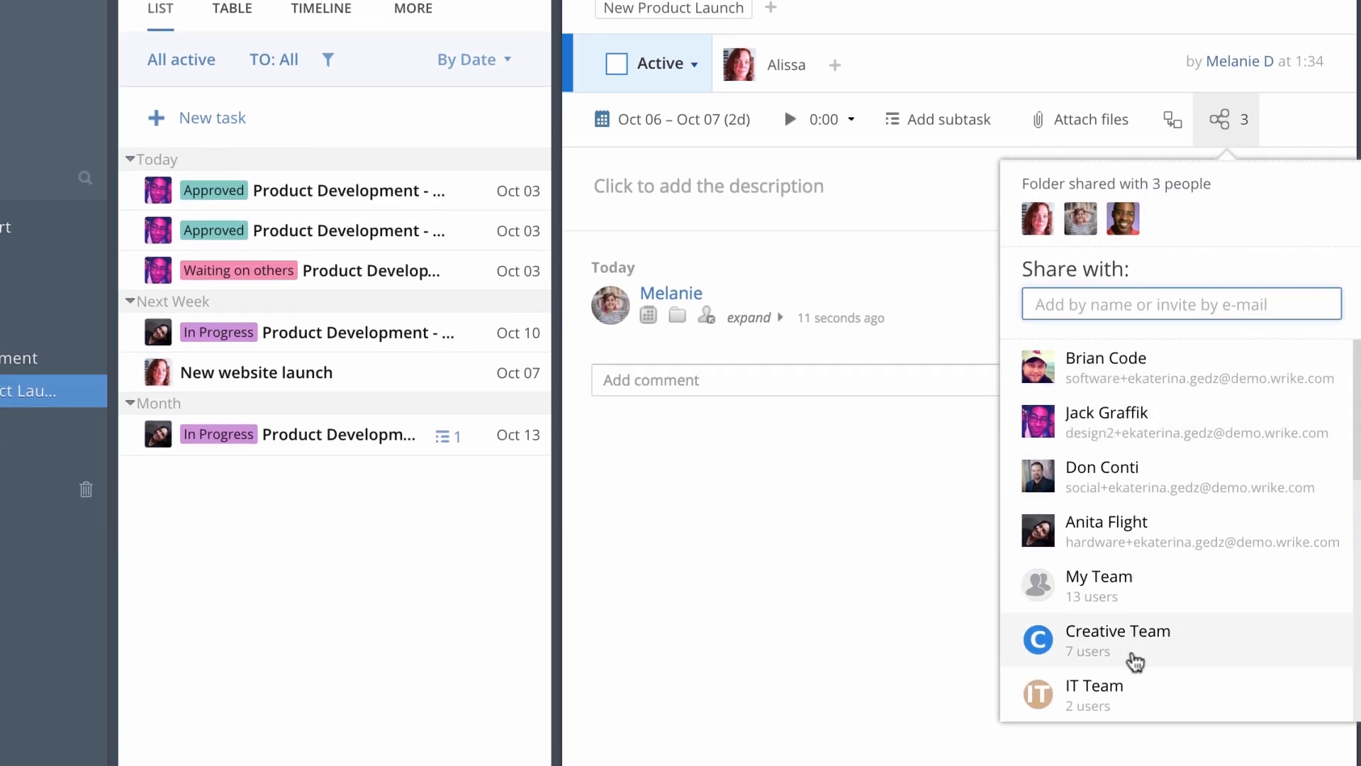
pyautogui.click(942, 623)
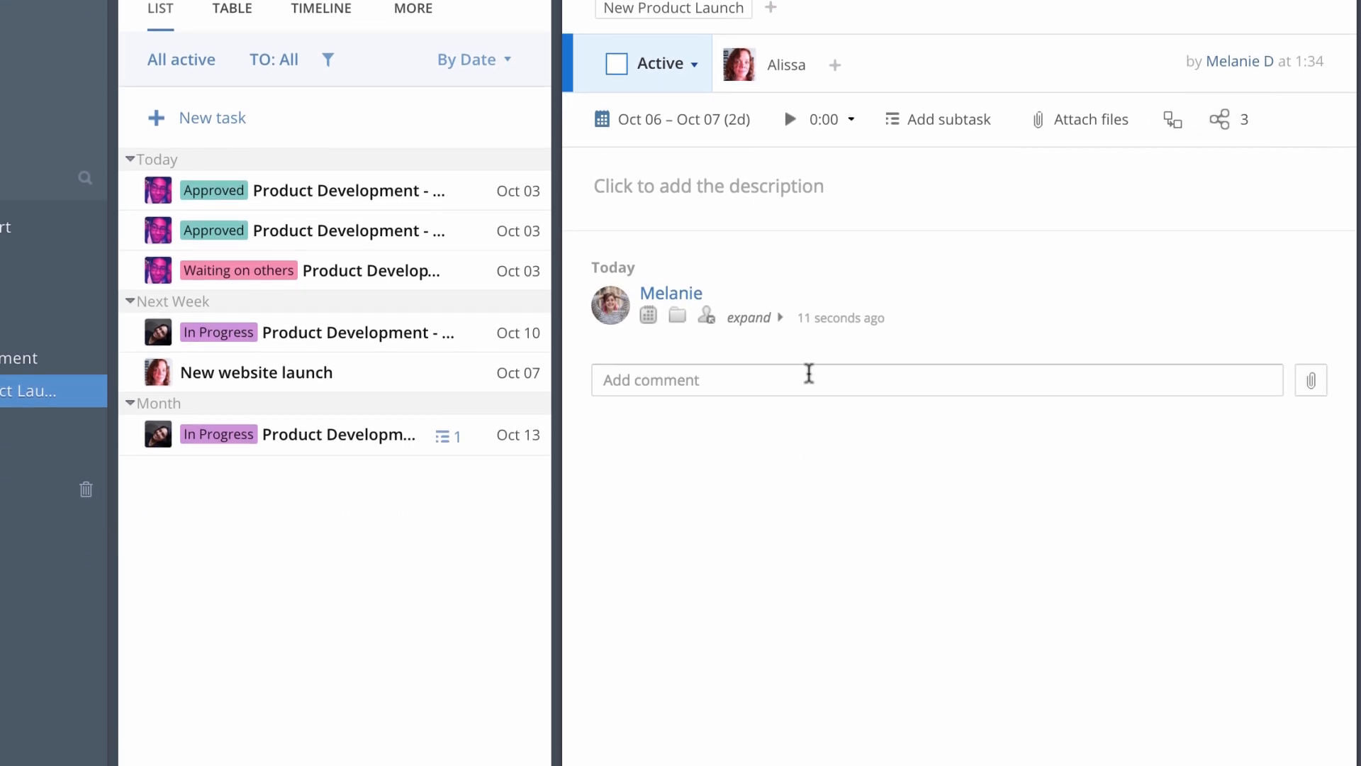
pyautogui.click(808, 375)
pyautogui.click(717, 535)
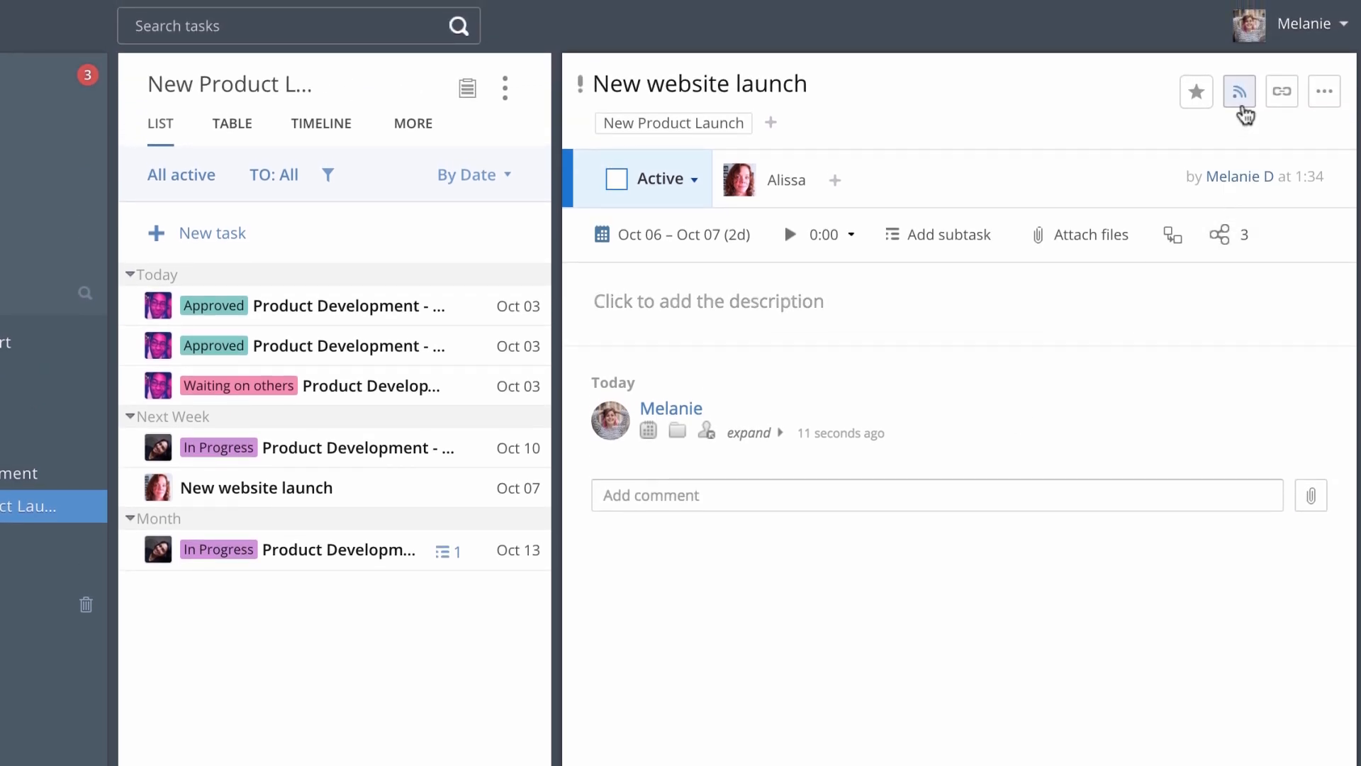
# - Remove your own account from the task's followers and add the third suggested teammate as a follower
pyautogui.click(1242, 97)
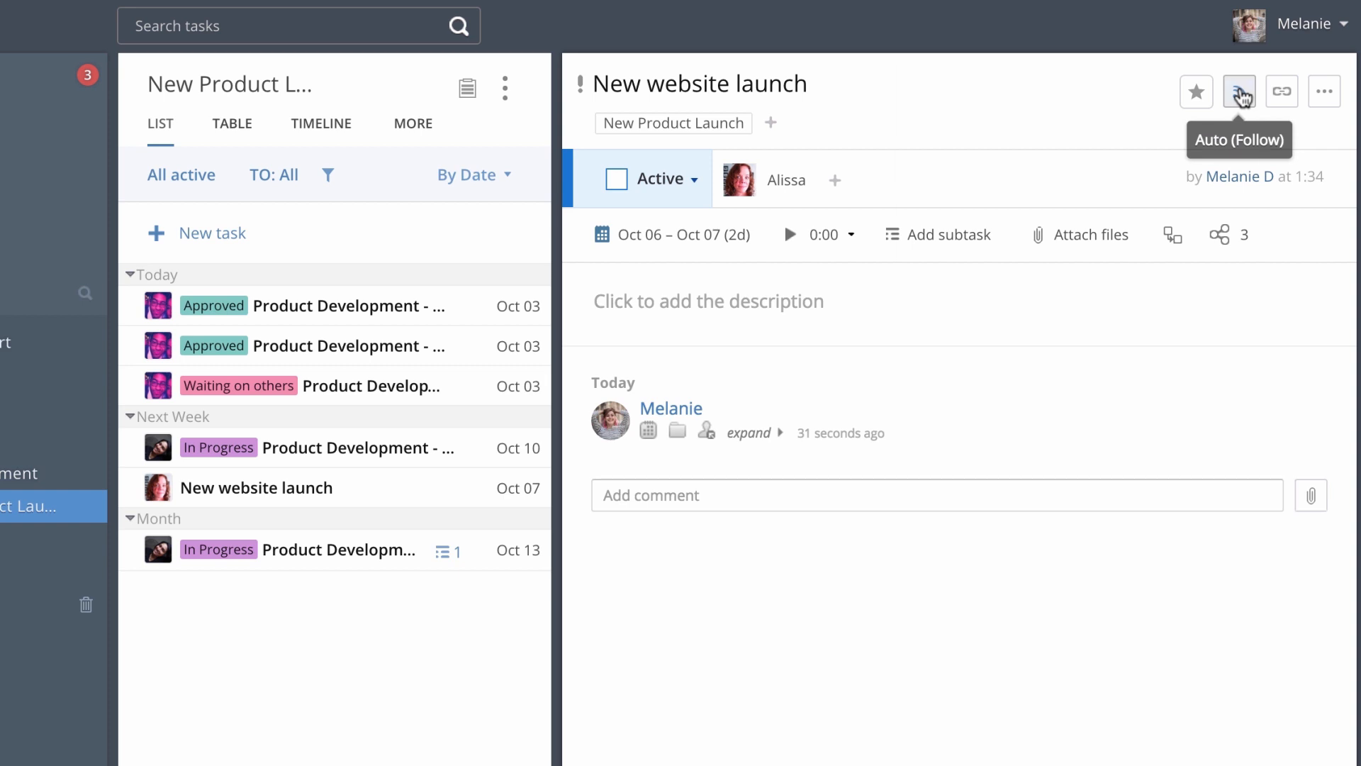
pyautogui.click(1242, 97)
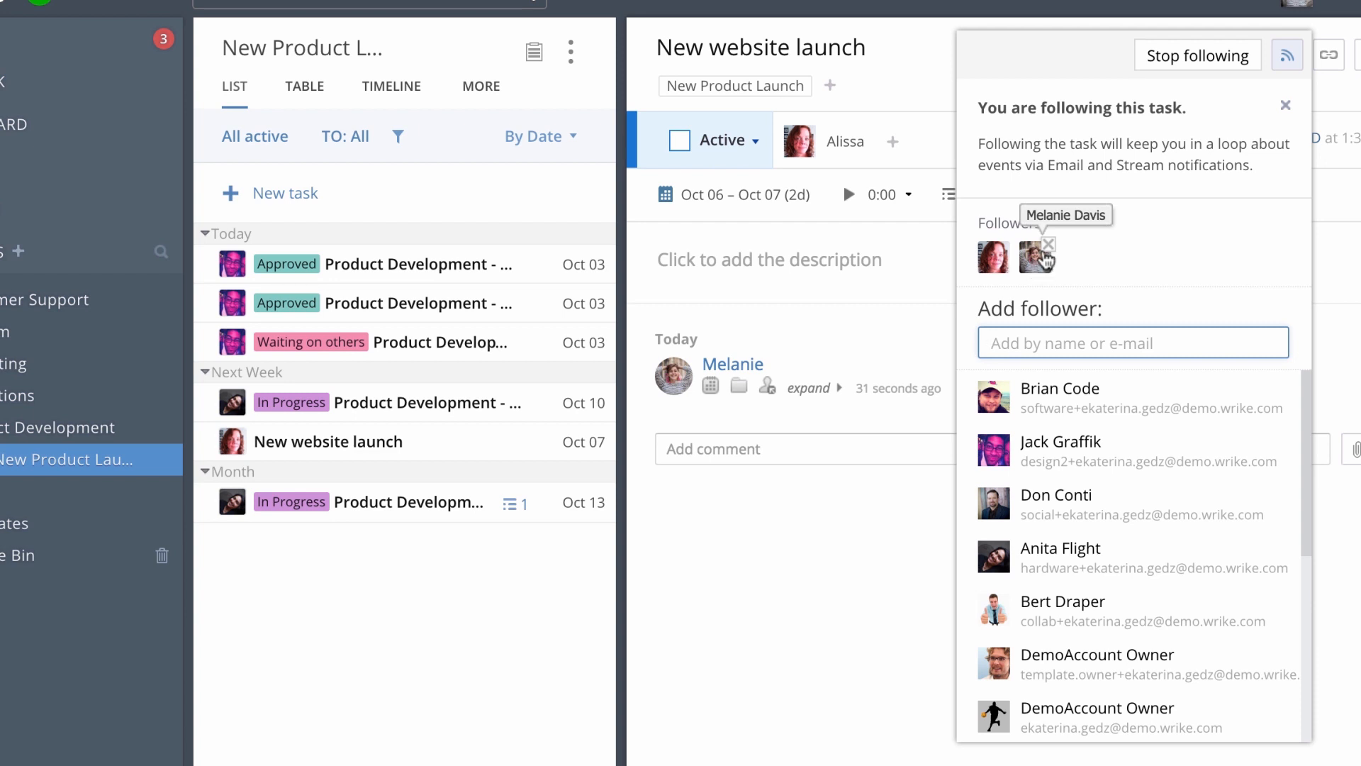
pyautogui.click(1050, 246)
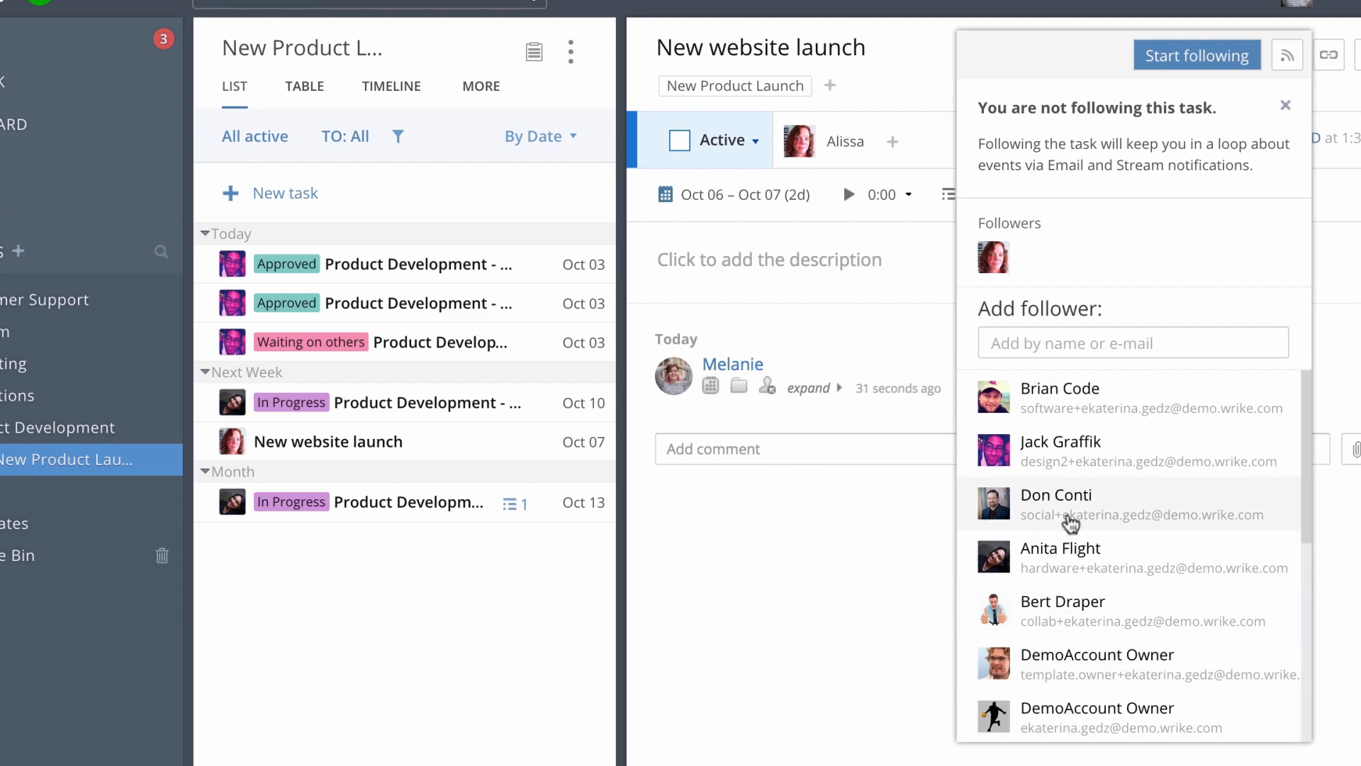
pyautogui.click(1063, 504)
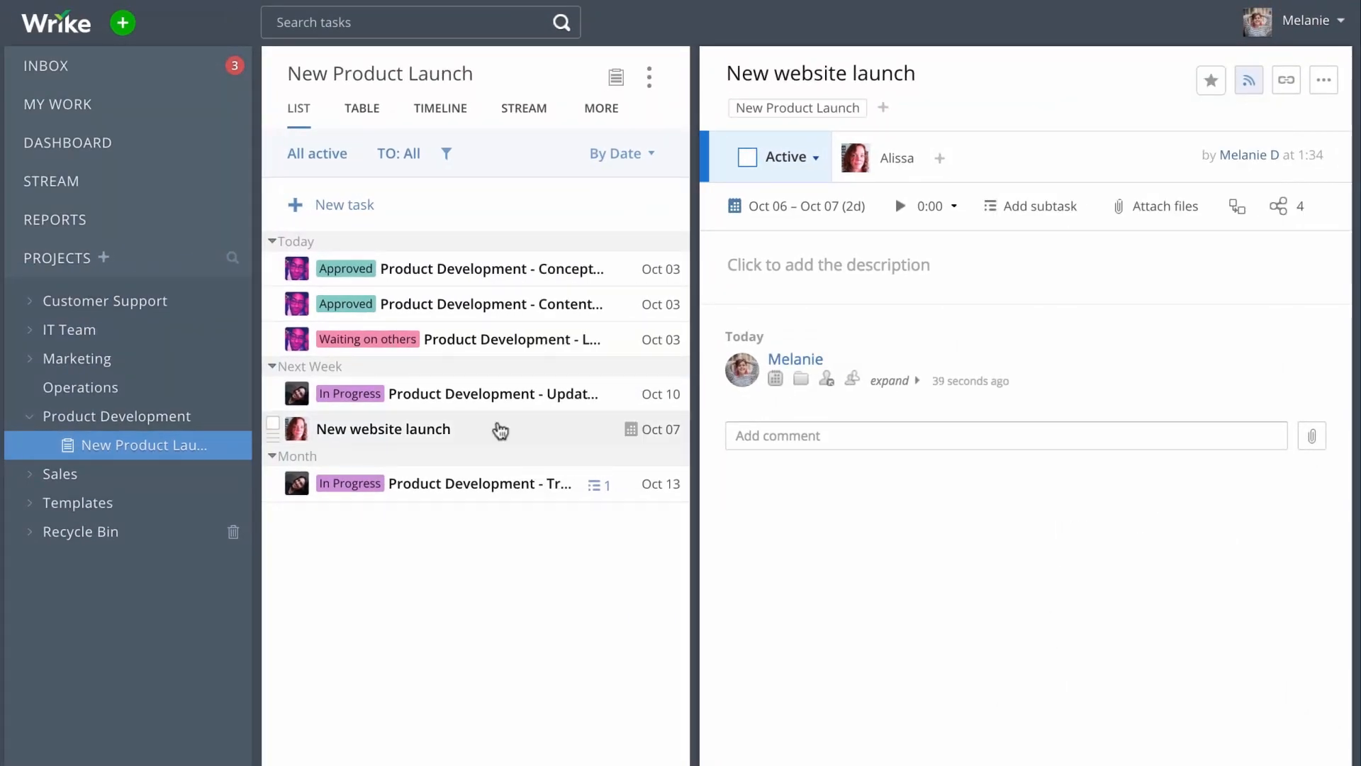
# - View the context actions for the New website launch task and the blank new-task entry in the list
pyautogui.rightClick(449, 433)
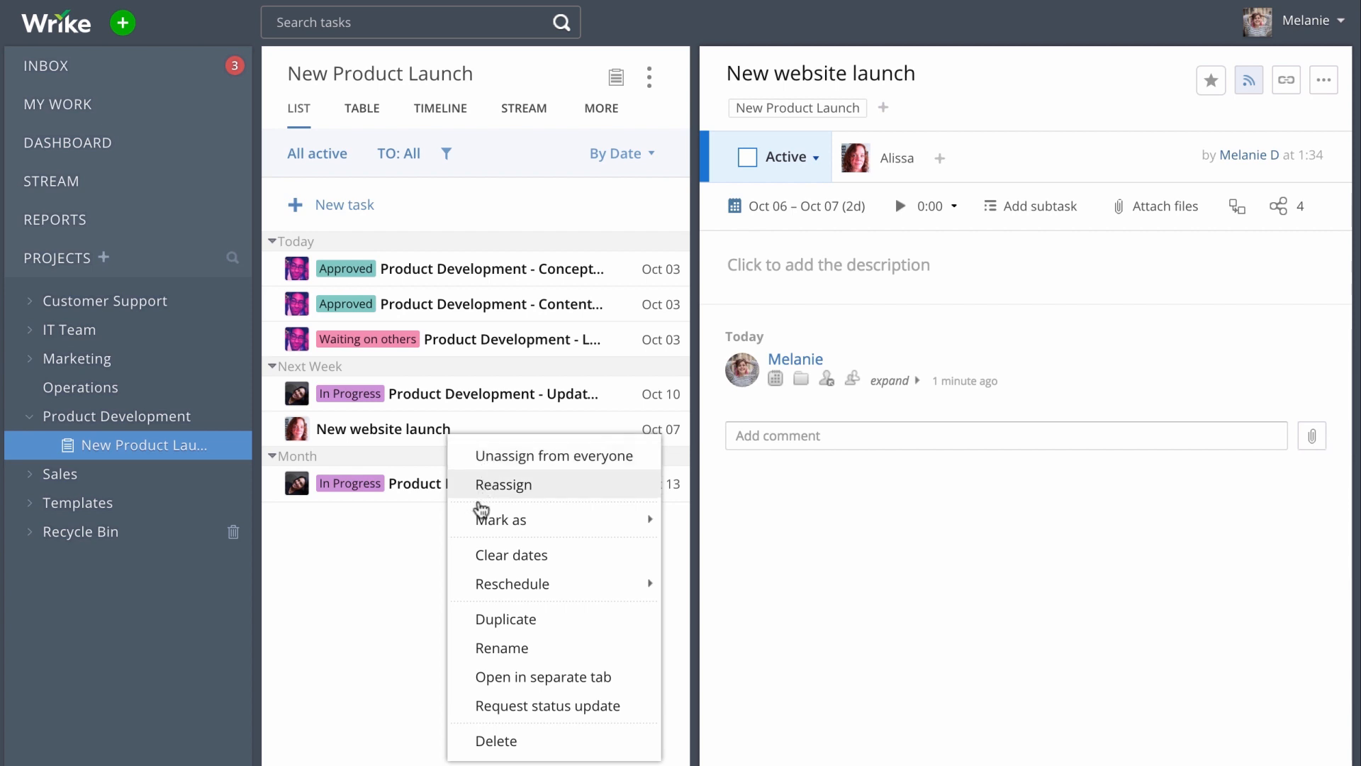
pyautogui.click(406, 666)
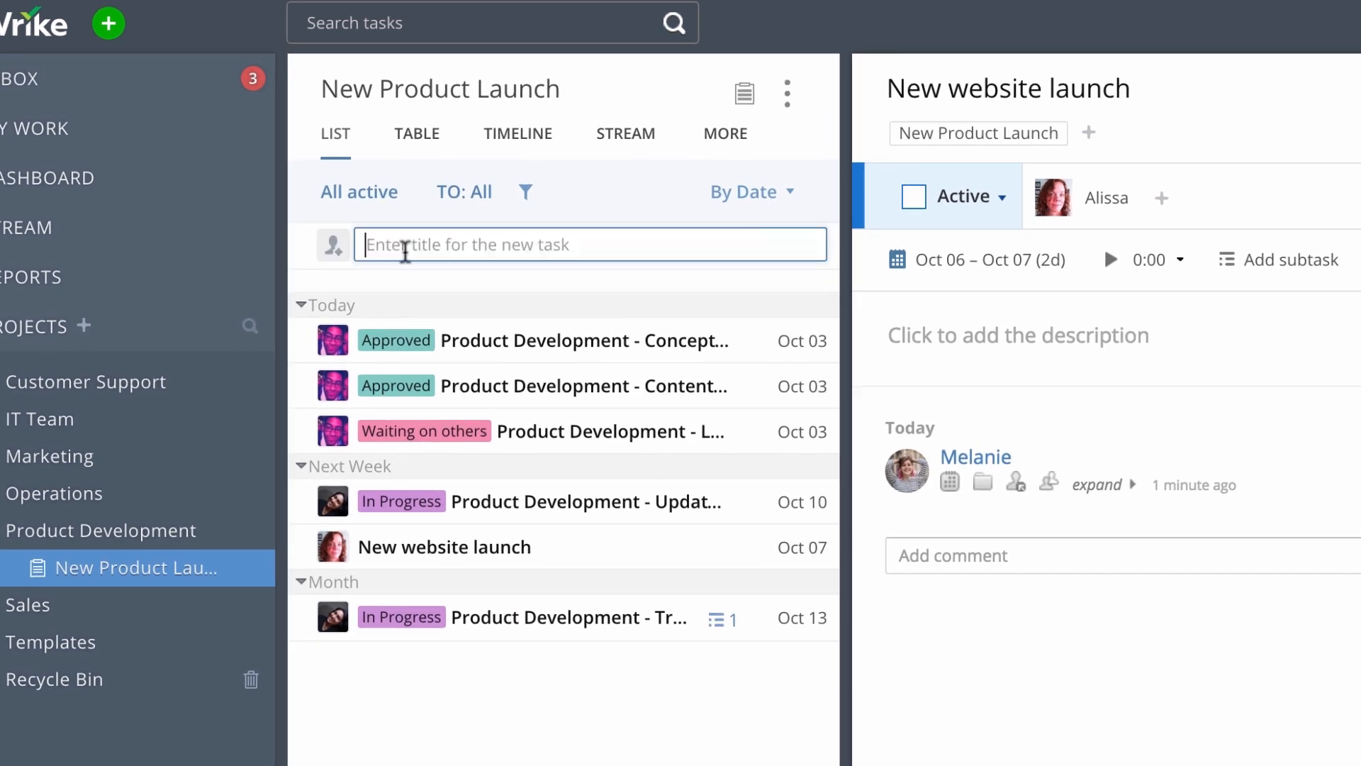
pyautogui.click(414, 258)
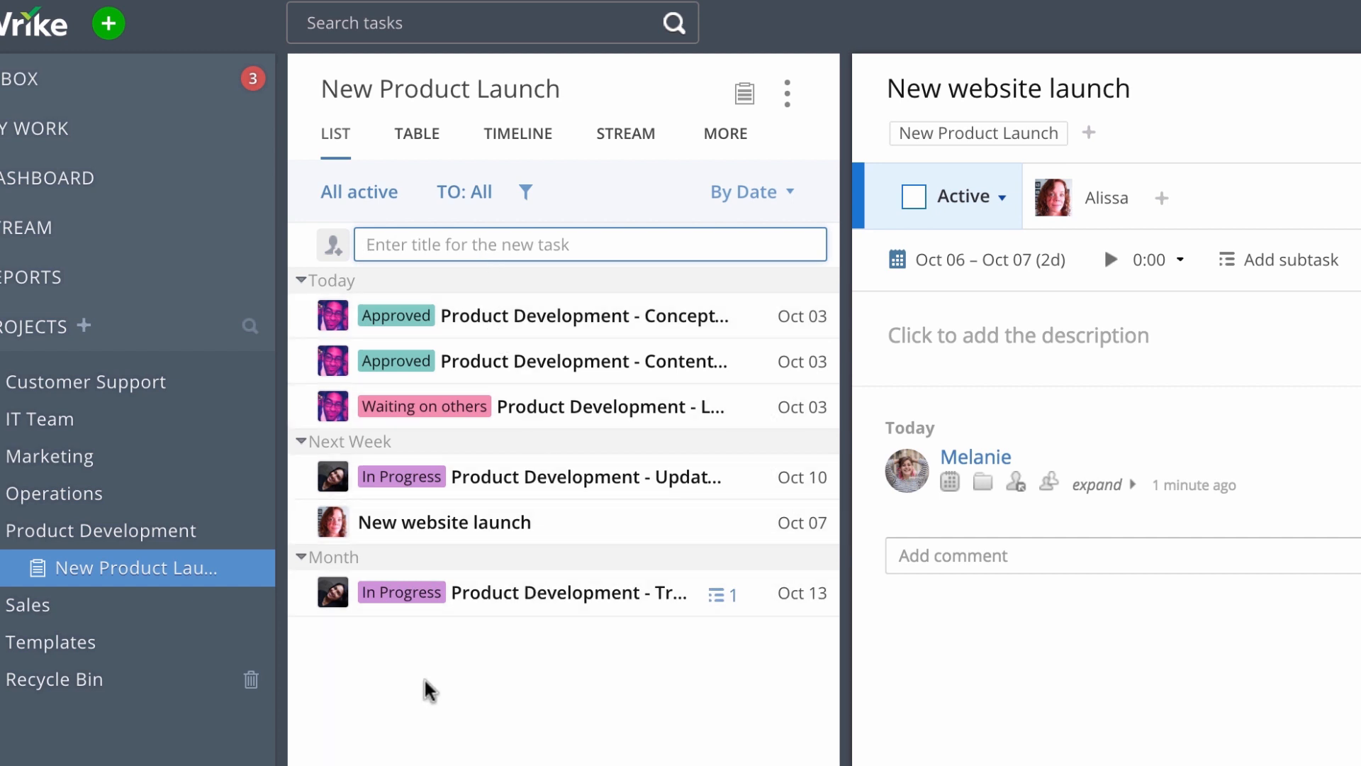
pyautogui.click(428, 689)
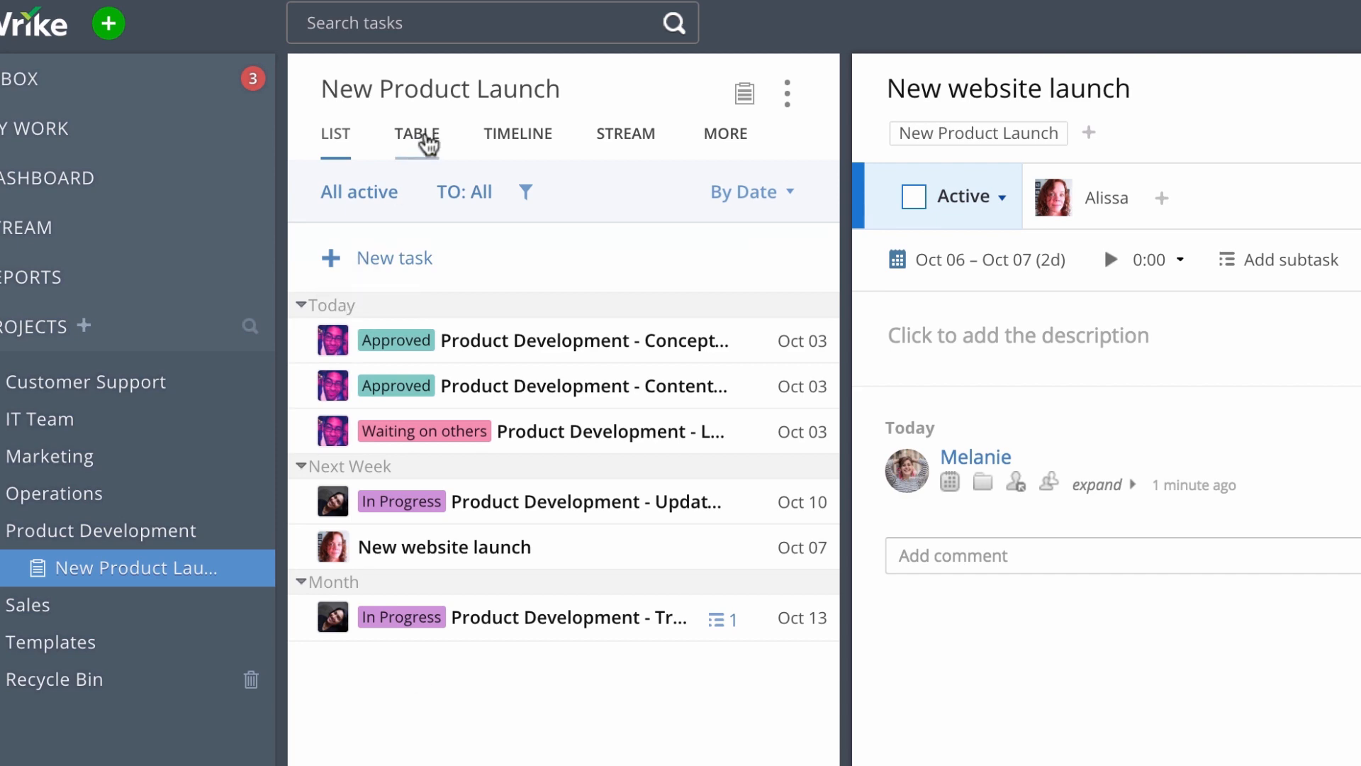
# - Add a task titled "Product launch" to the project in the Table view and view its details
pyautogui.click(427, 138)
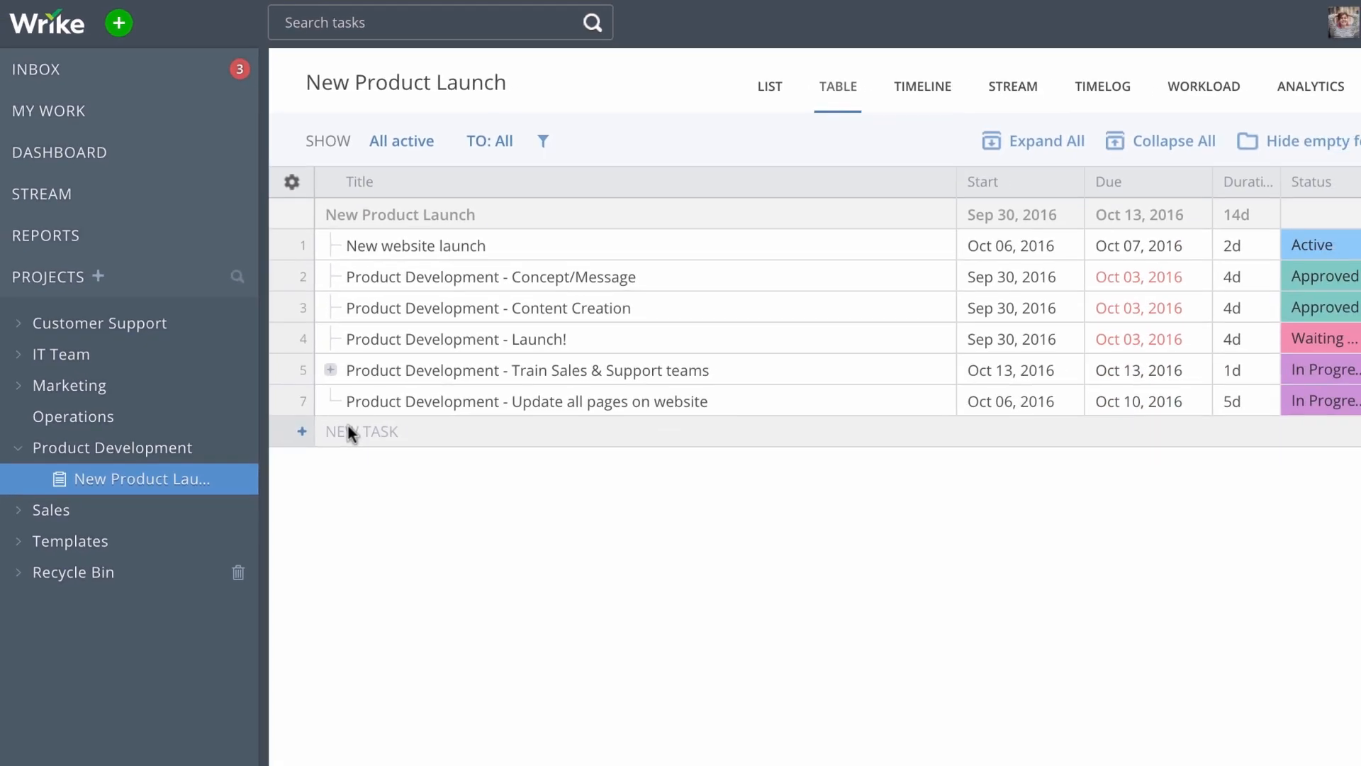
pyautogui.click(294, 403)
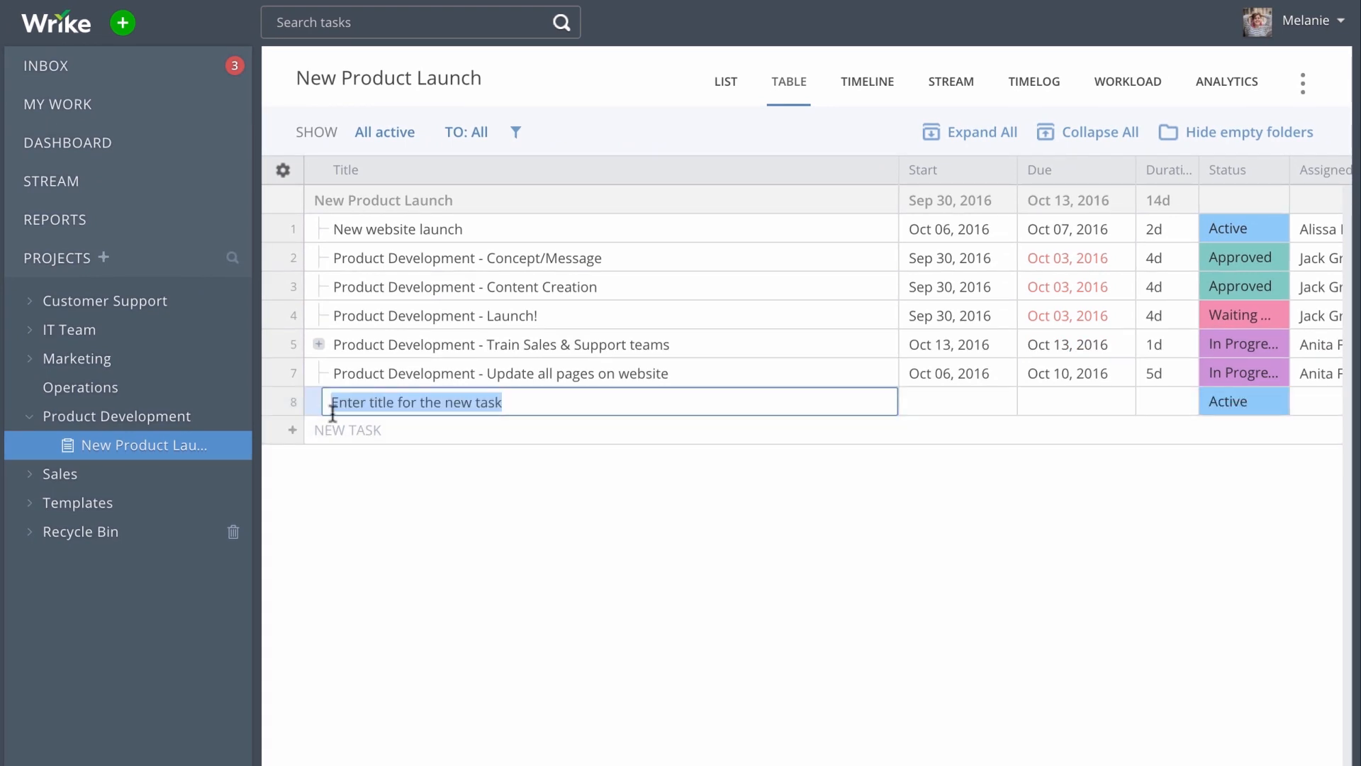
pyautogui.write('Product launch')
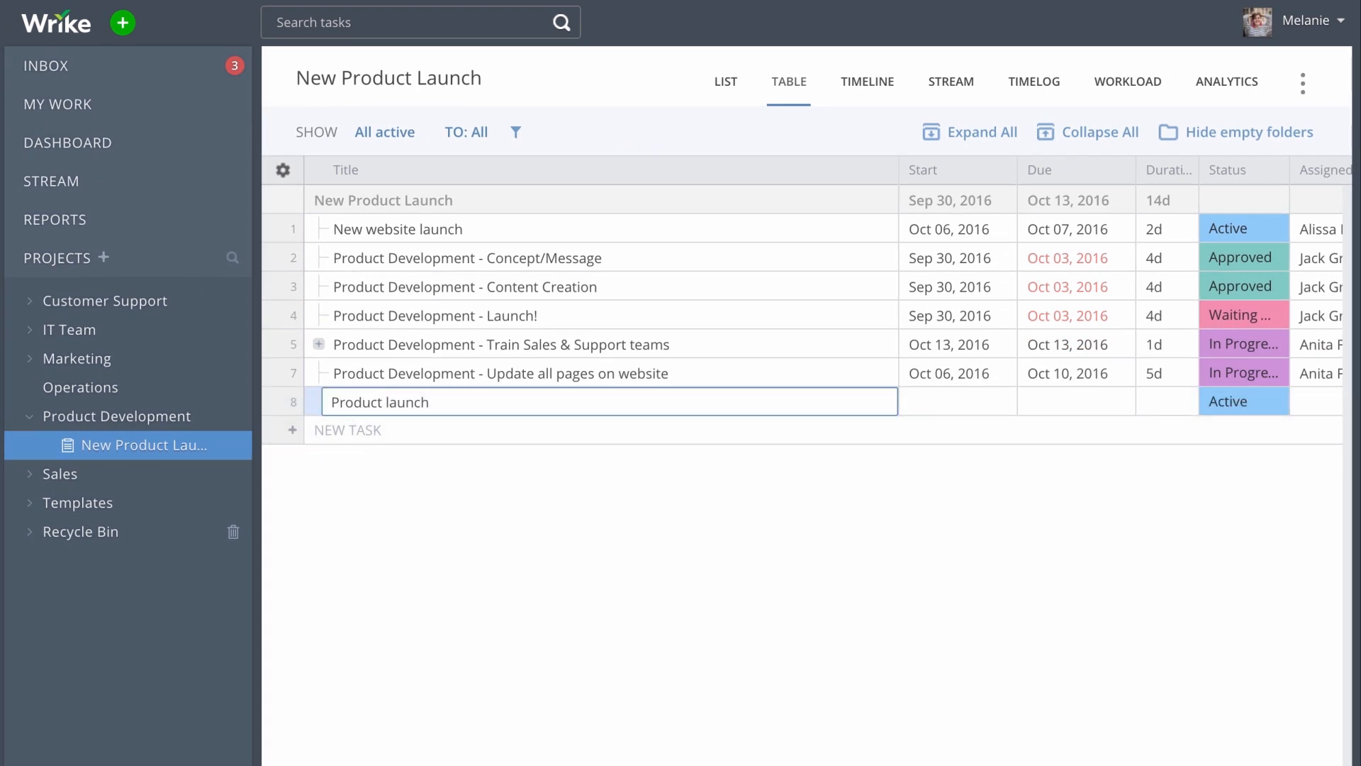
pyautogui.press('Return')
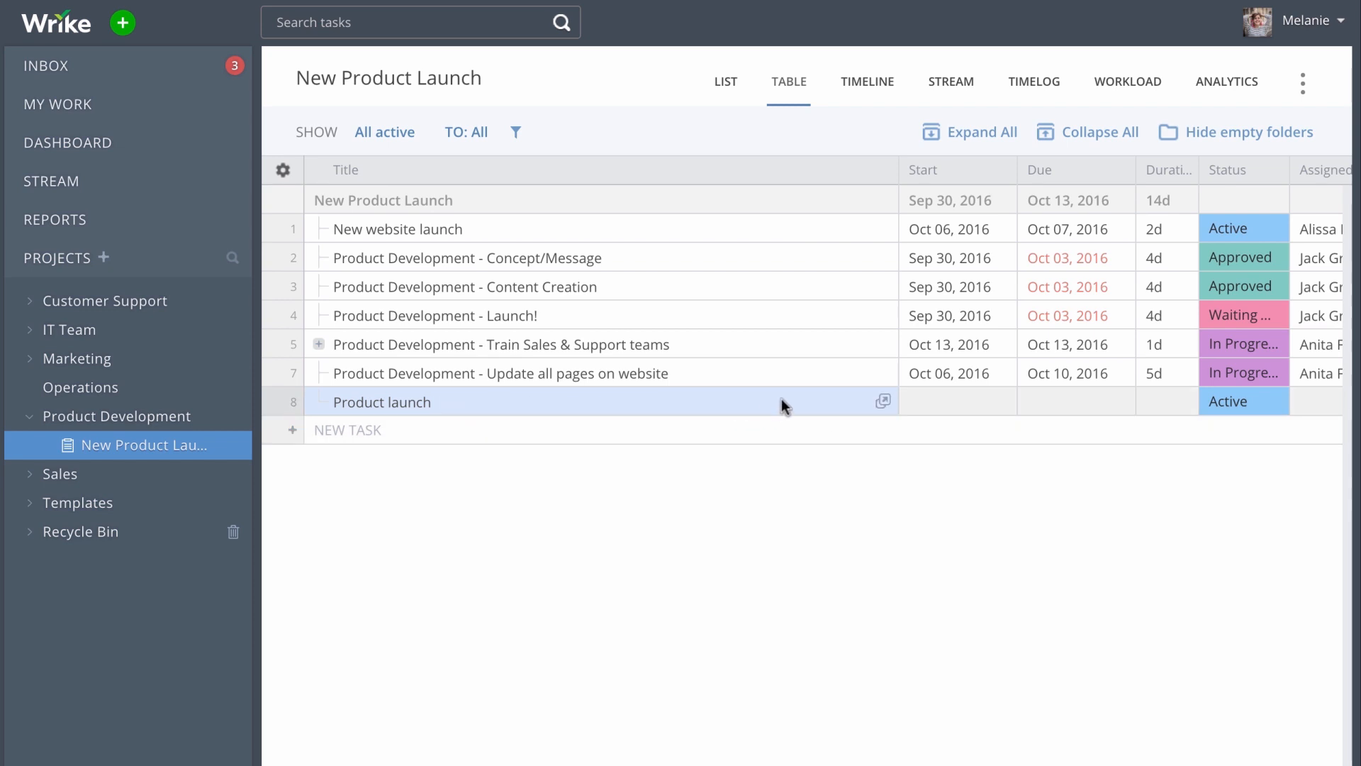
pyautogui.click(883, 401)
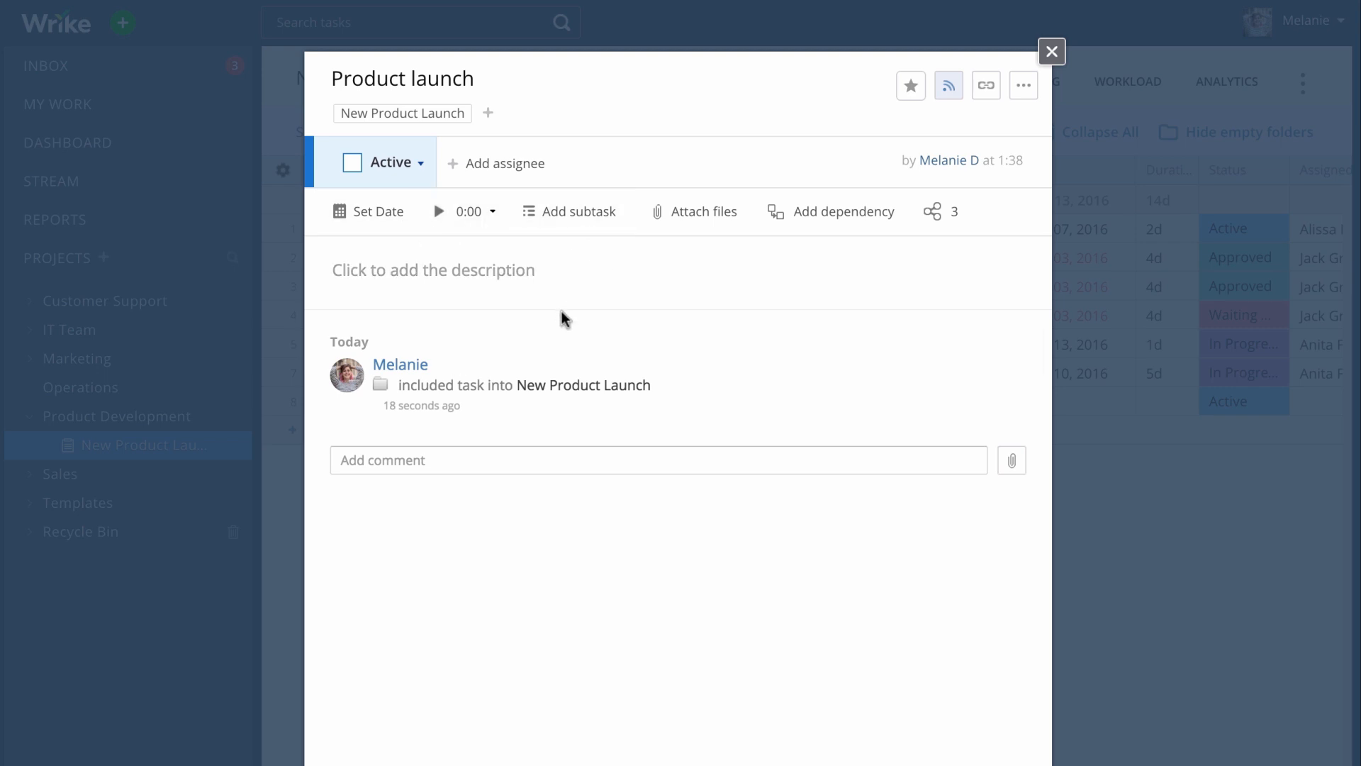
pyautogui.click(1052, 51)
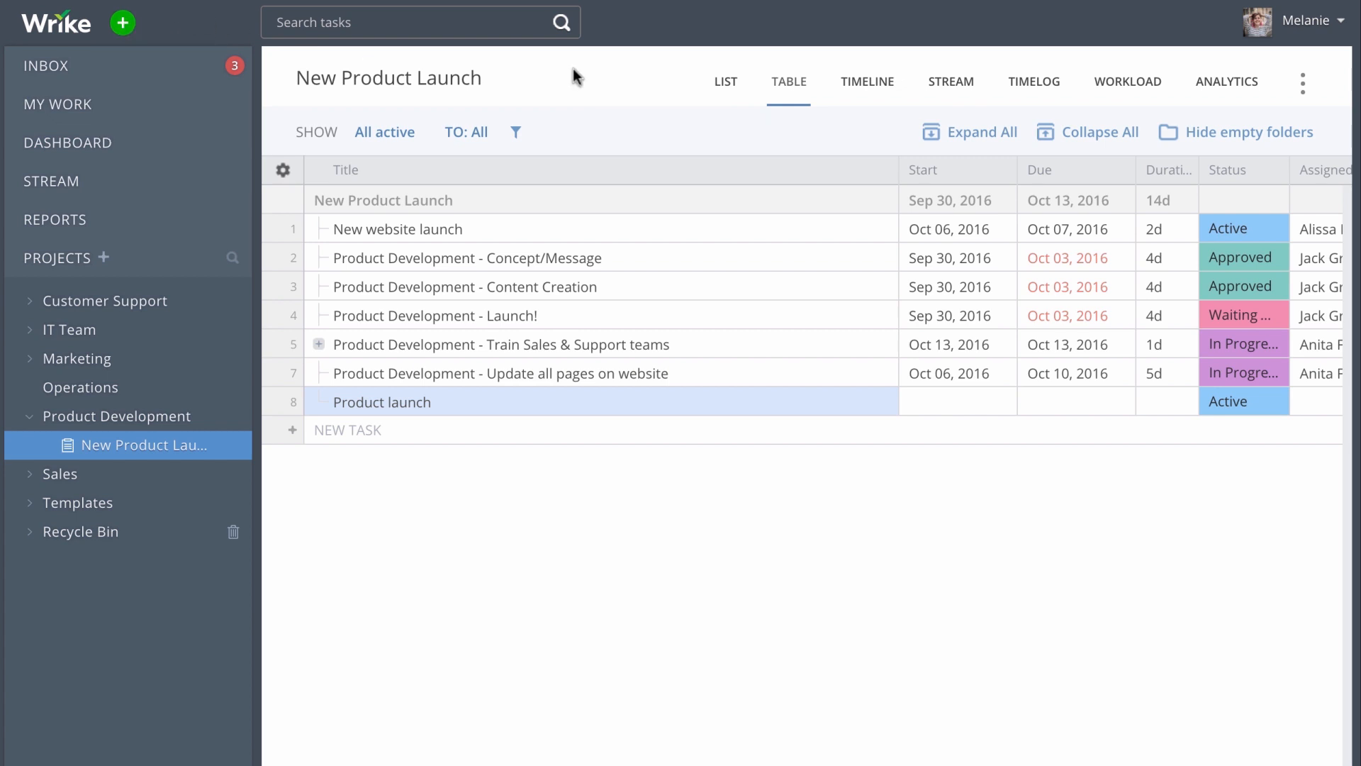
# - Create a task titled "Product review" on September 27 in the project's Timeline view
pyautogui.click(855, 86)
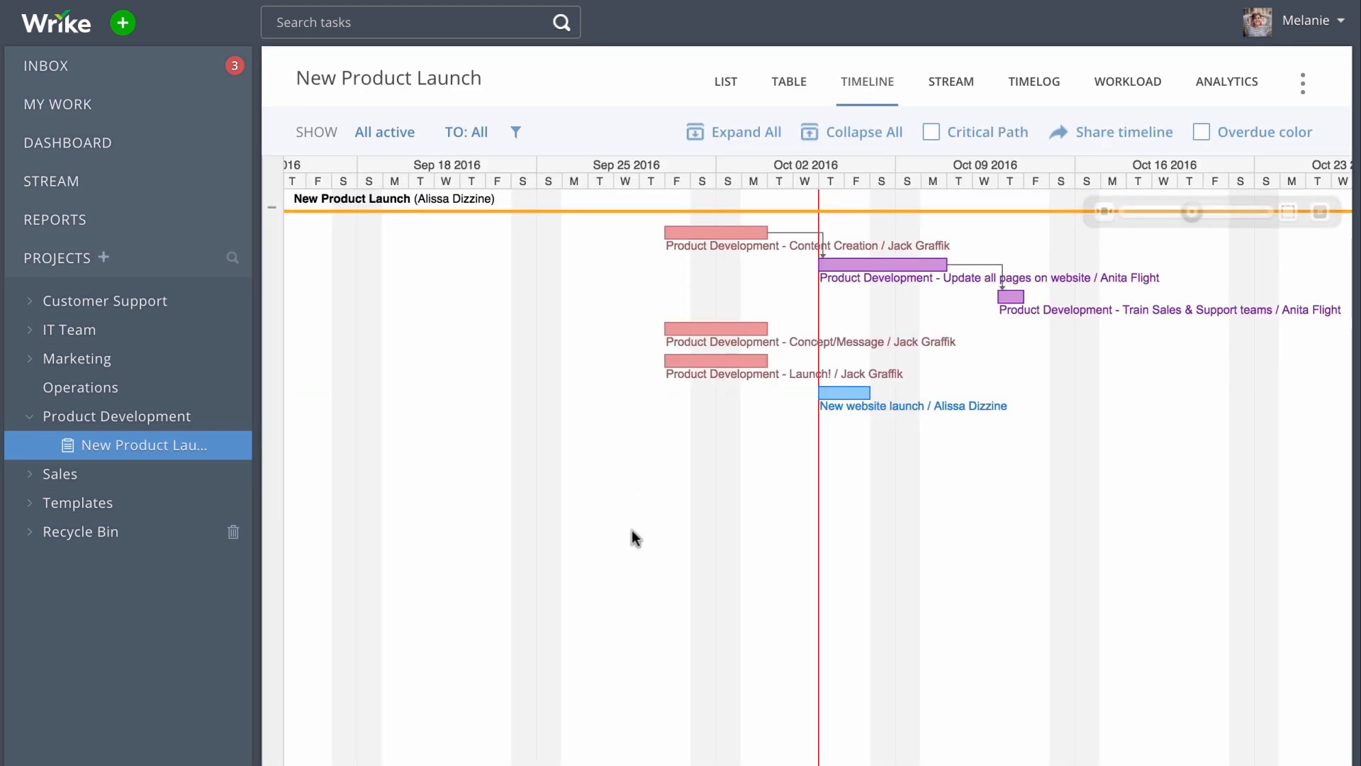
pyautogui.click(610, 471)
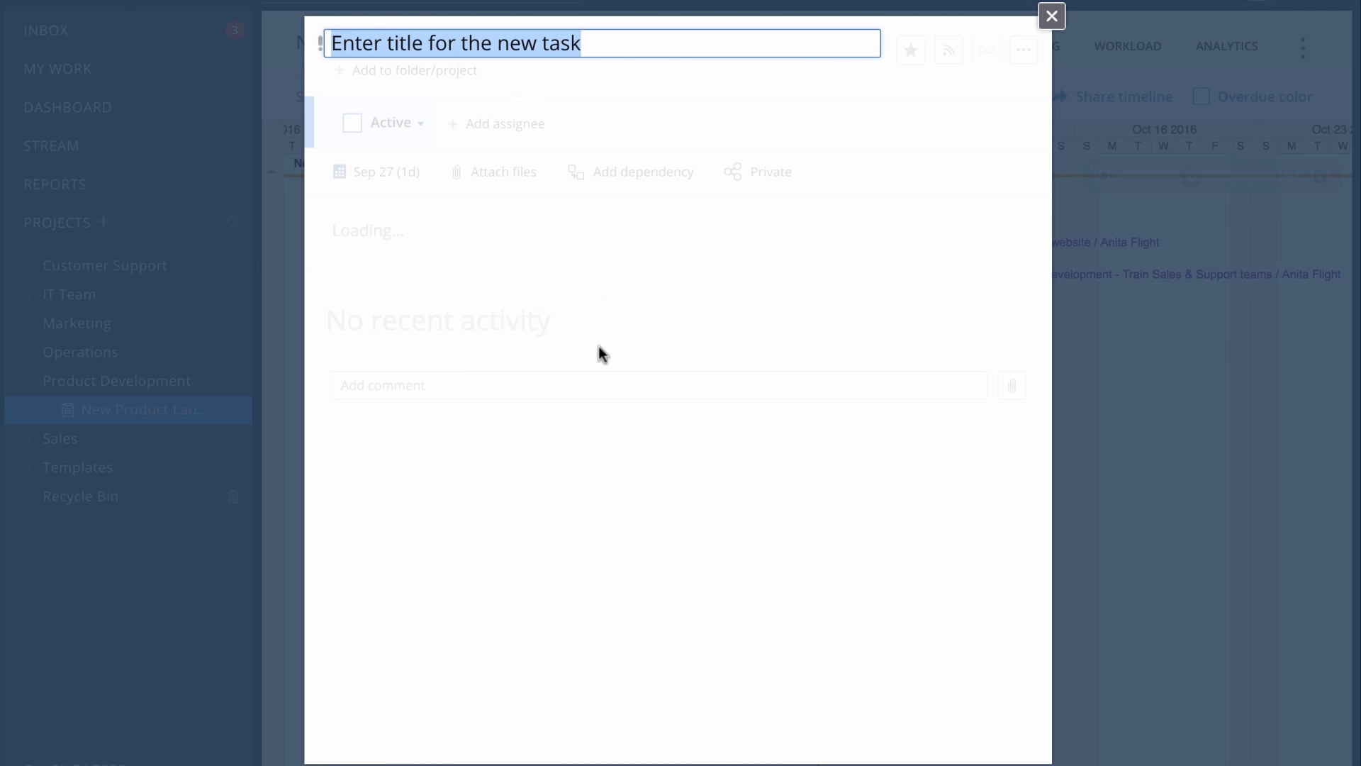
pyautogui.write('Product review')
pyautogui.press('Return')
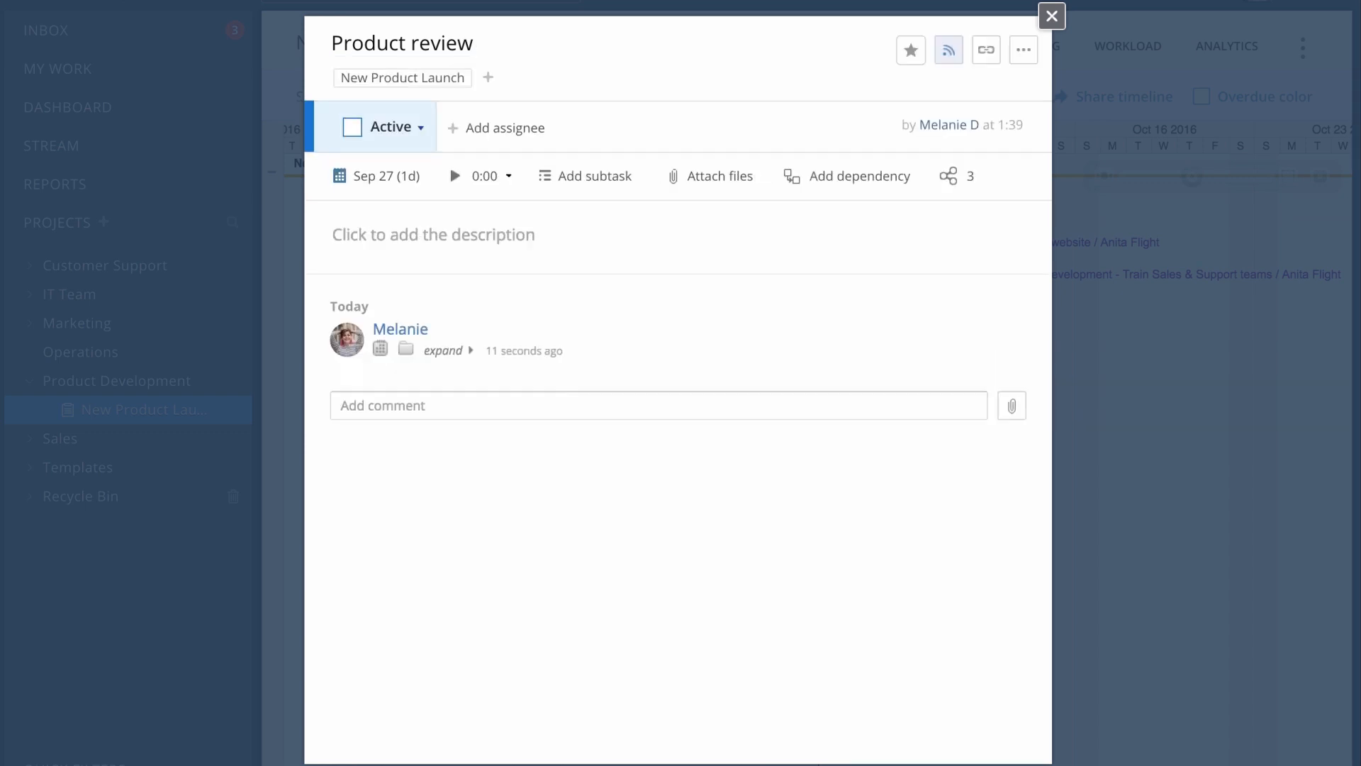
# - Assign the Product review task to yourself and reschedule it from October 10 to October 14, 2016
pyautogui.click(485, 130)
pyautogui.click(385, 177)
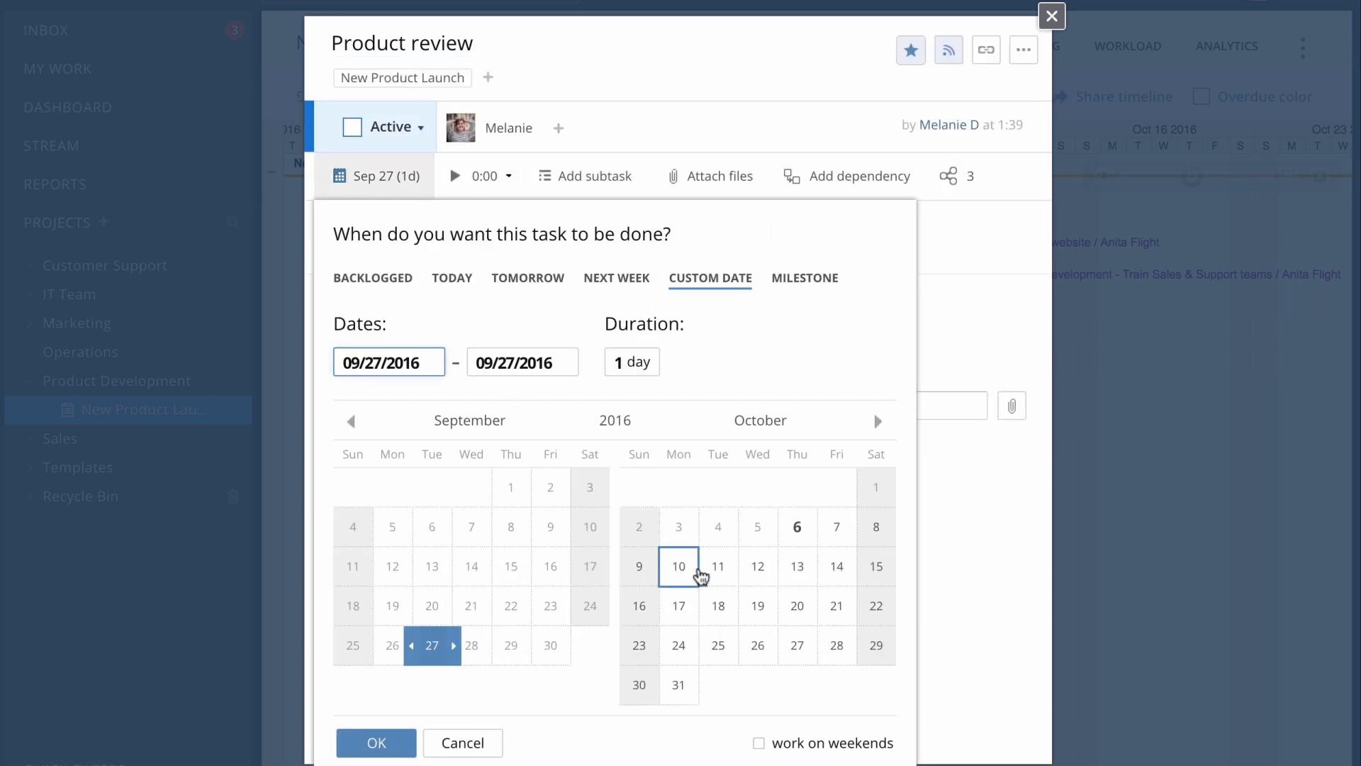
pyautogui.click(678, 565)
pyautogui.click(377, 742)
pyautogui.press('Escape')
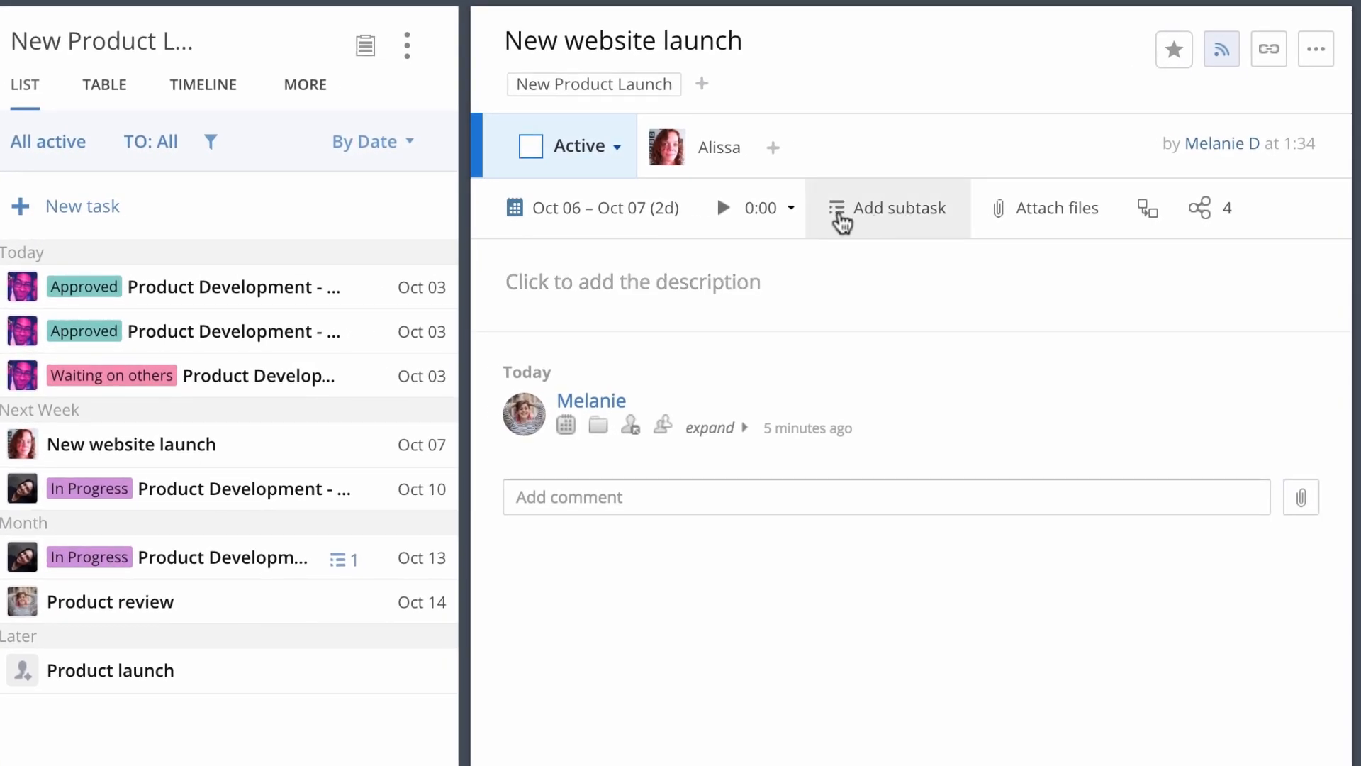
# - Add a subtask titled "Design" to the New website launch task
pyautogui.click(842, 222)
pyautogui.write('Design')
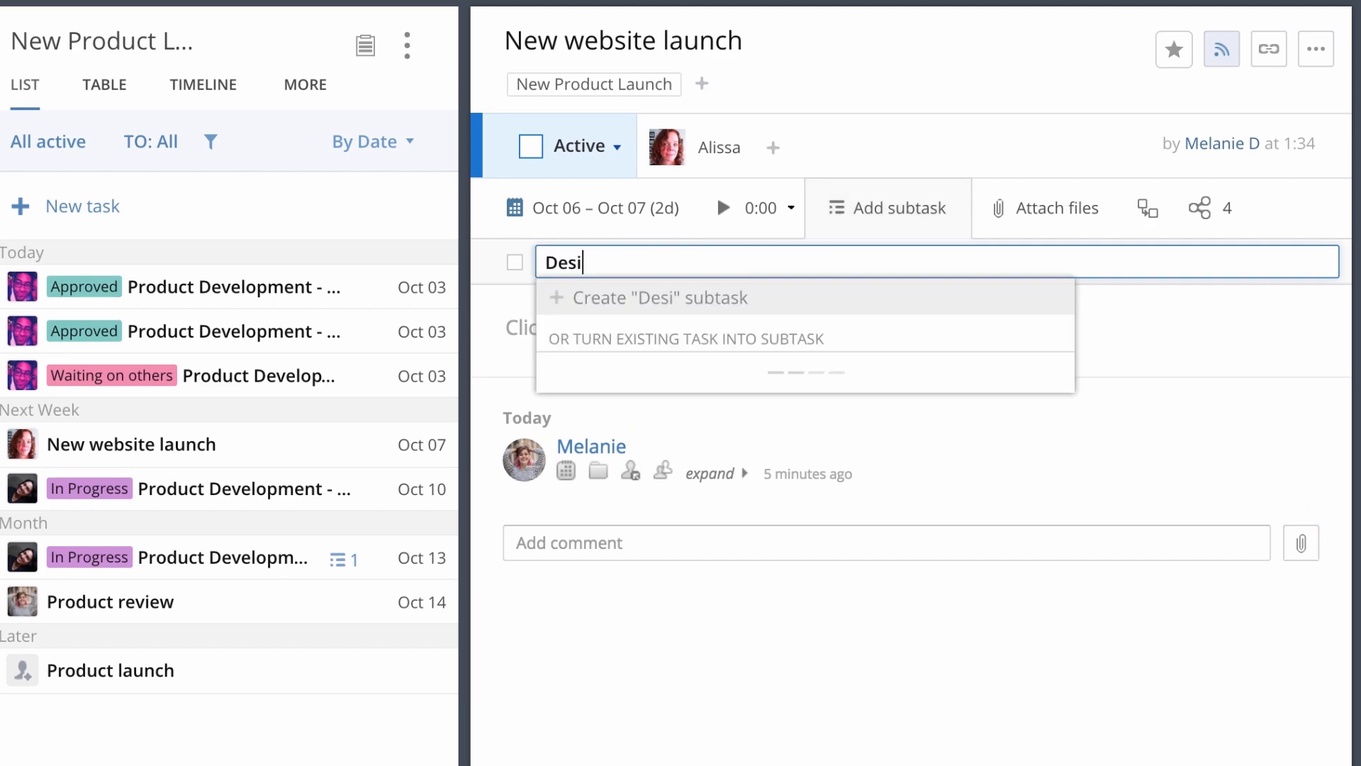
pyautogui.press('Return')
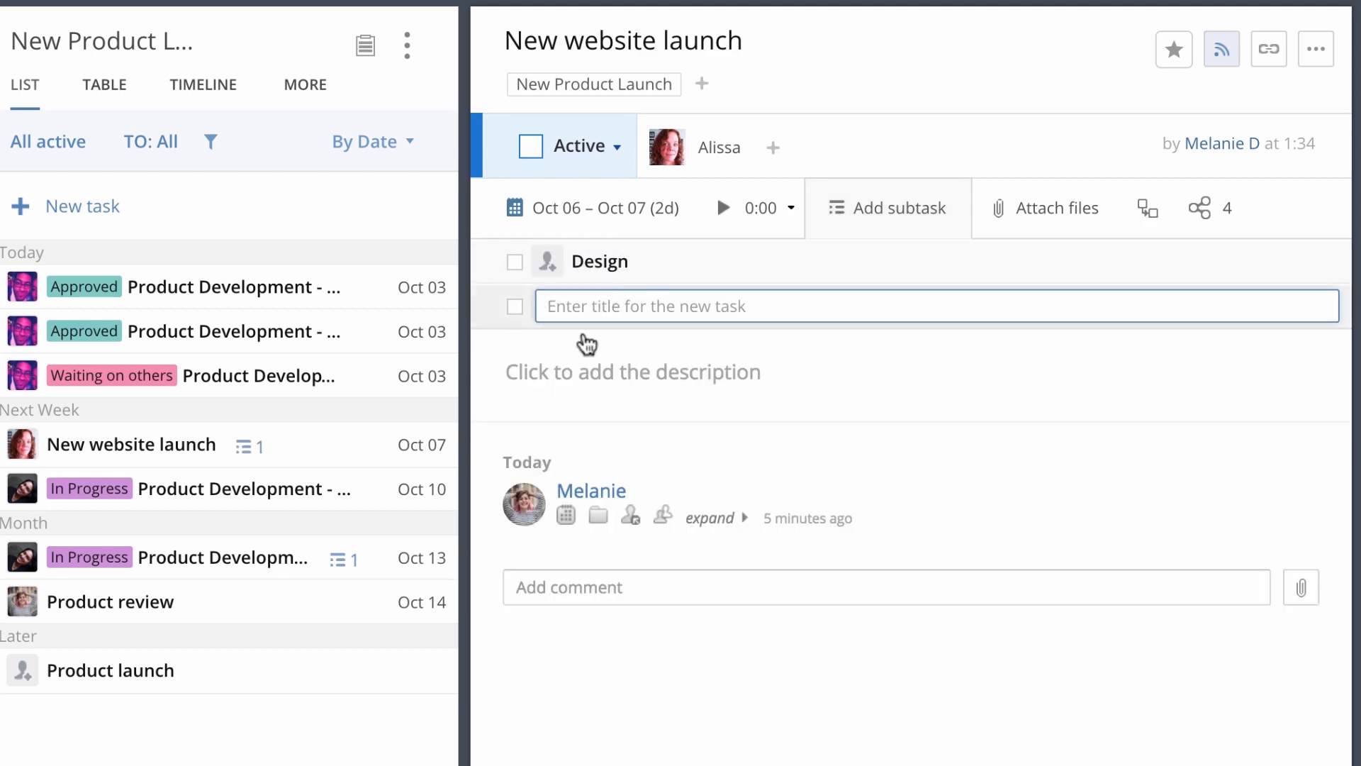
pyautogui.click(343, 720)
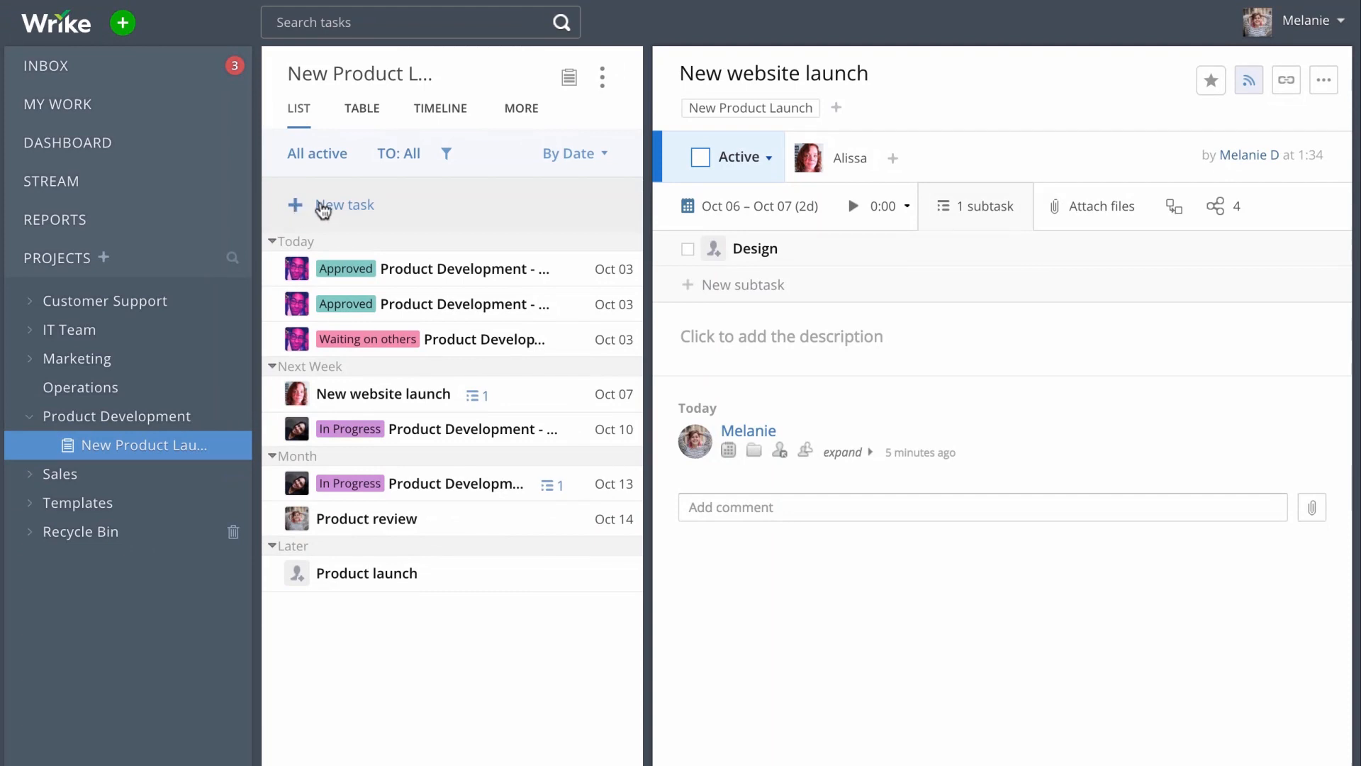
# - Create tasks titled "Create content" and "Final testing" in the project list and turn both into subtasks of New website launch
pyautogui.click(343, 205)
pyautogui.write('Create content')
pyautogui.press('Return')
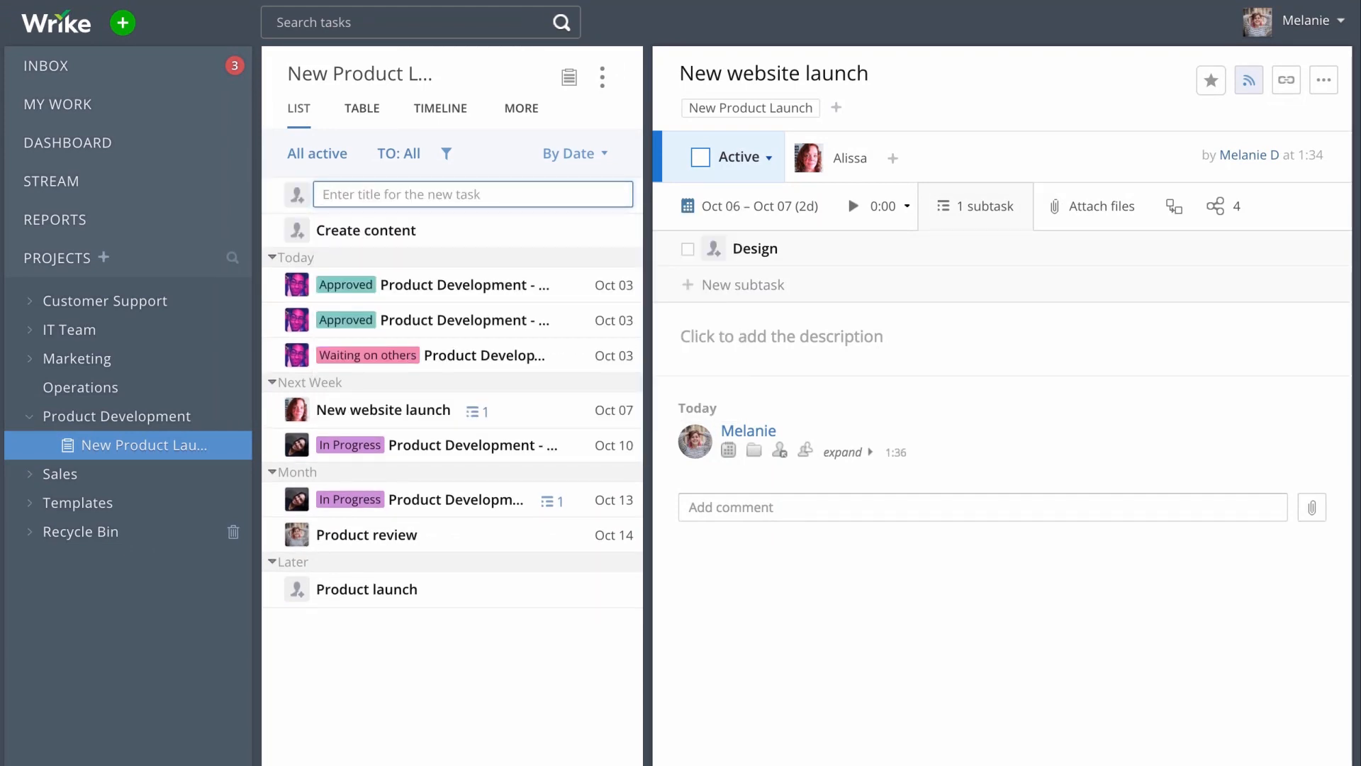
pyautogui.write('Final testing')
pyautogui.press('Return')
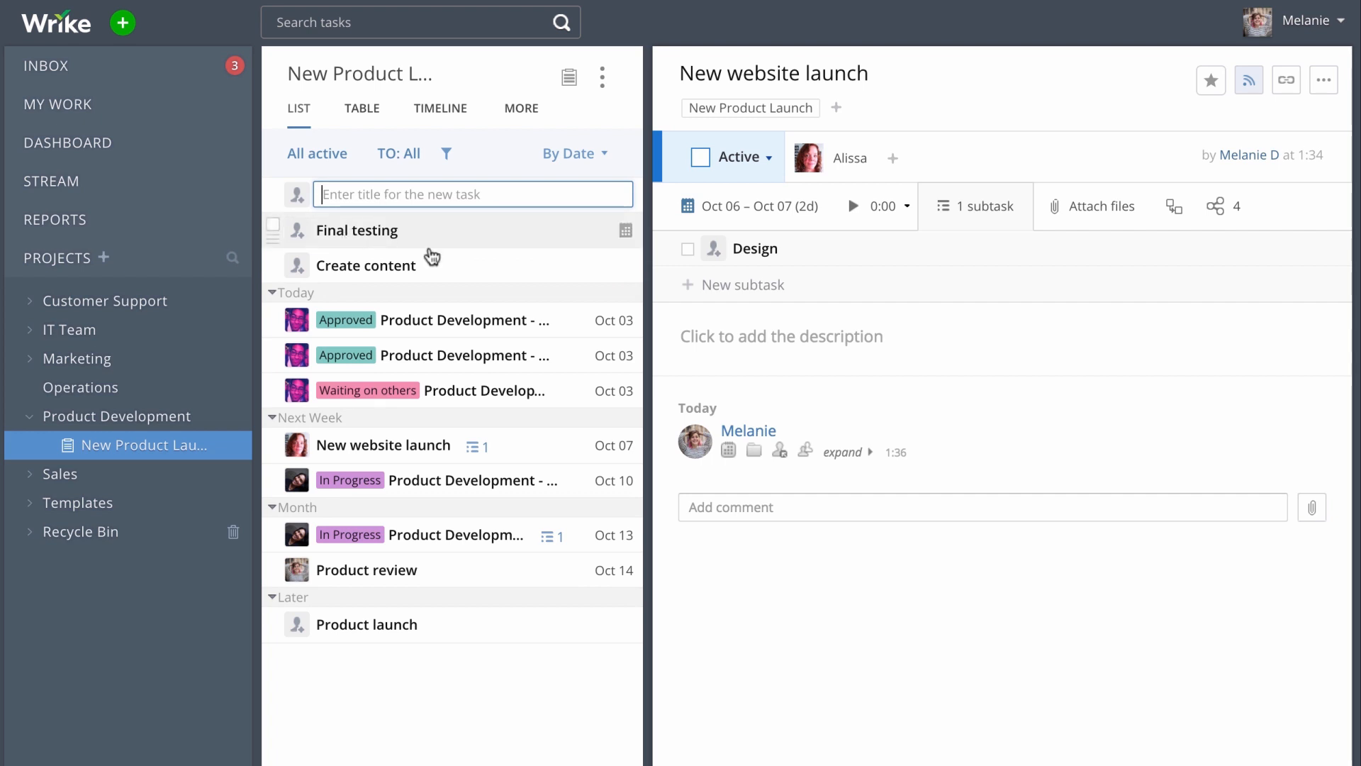
pyautogui.click(398, 704)
pyautogui.moveTo(418, 578); pyautogui.dragTo(946, 216)
pyautogui.moveTo(469, 576); pyautogui.dragTo(944, 206)
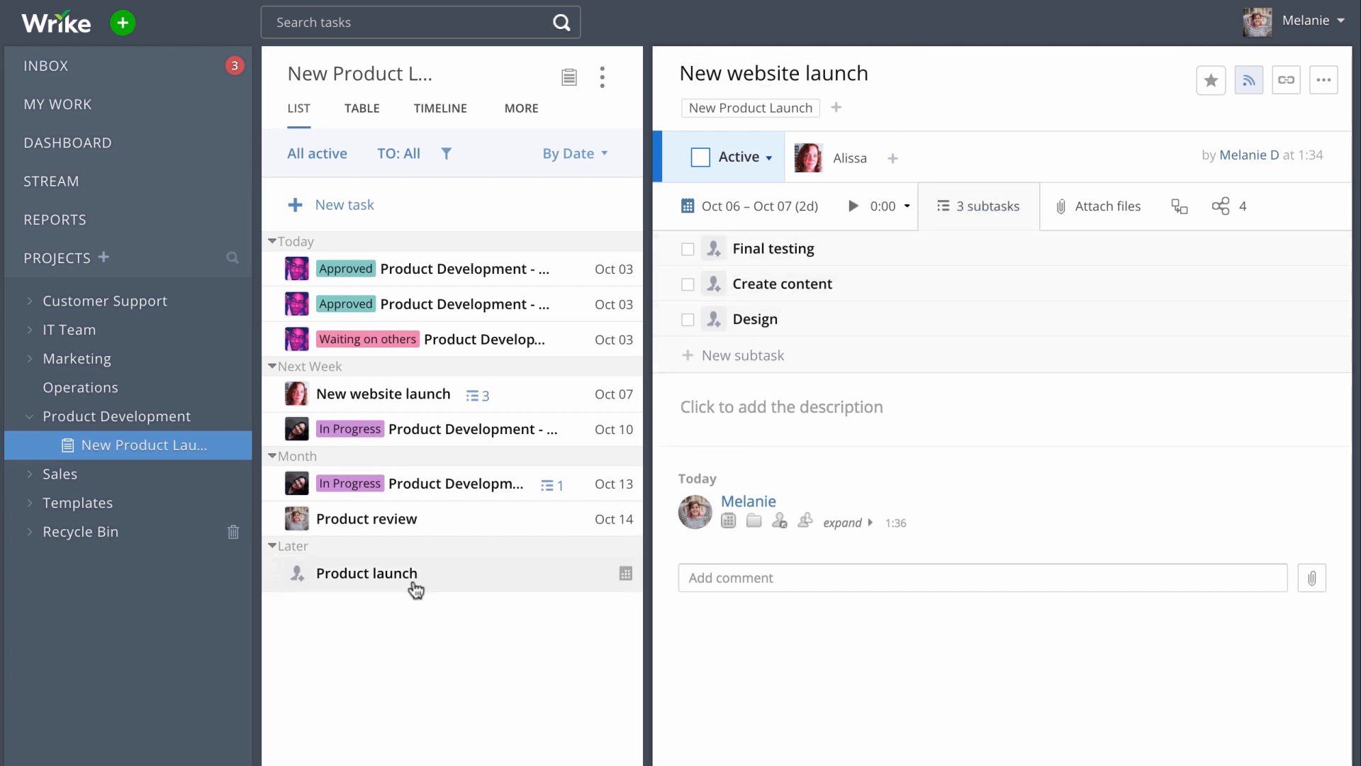
# - Turn the existing Product launch task into a subtask of New website launch using its copied task link
pyautogui.click(413, 587)
pyautogui.click(1287, 82)
pyautogui.hotkey('ctrl', 'c')
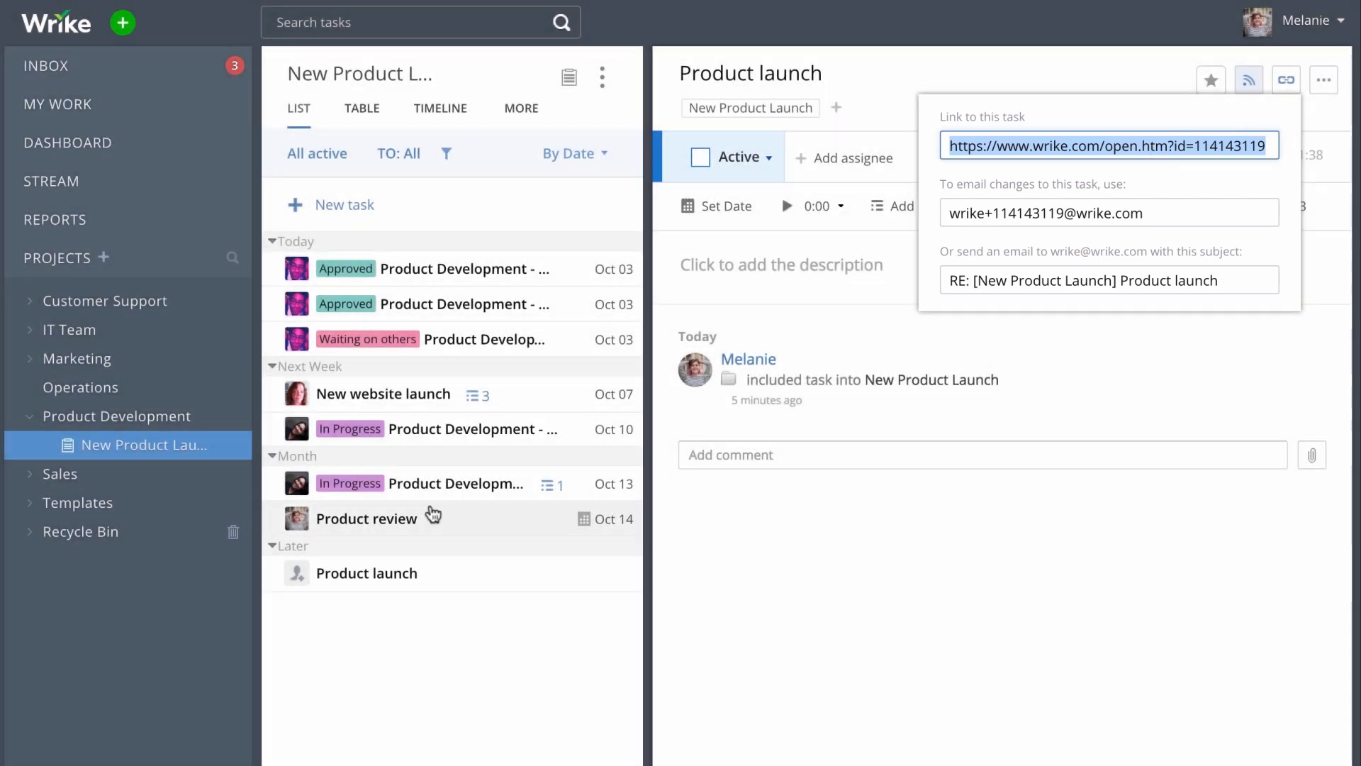
pyautogui.click(414, 395)
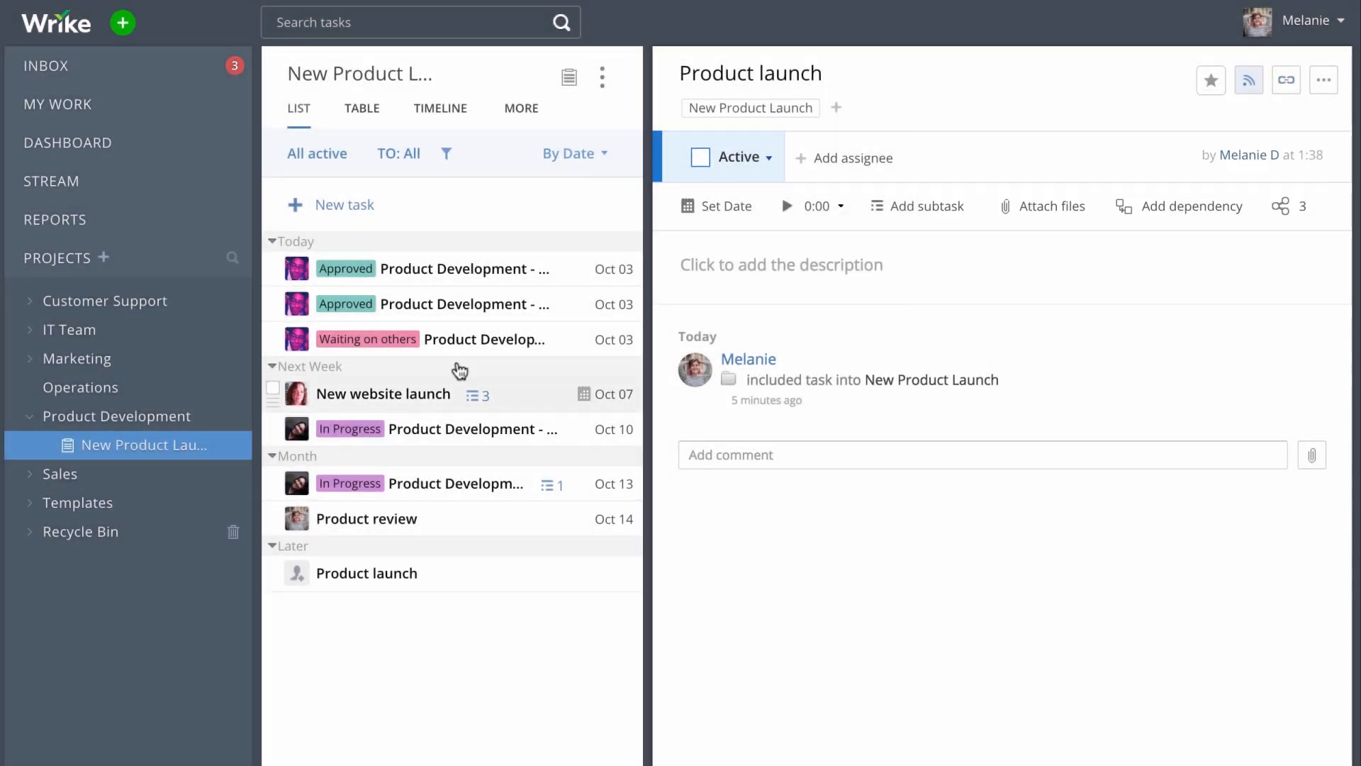
pyautogui.click(753, 359)
pyautogui.hotkey('ctrl', 'v')
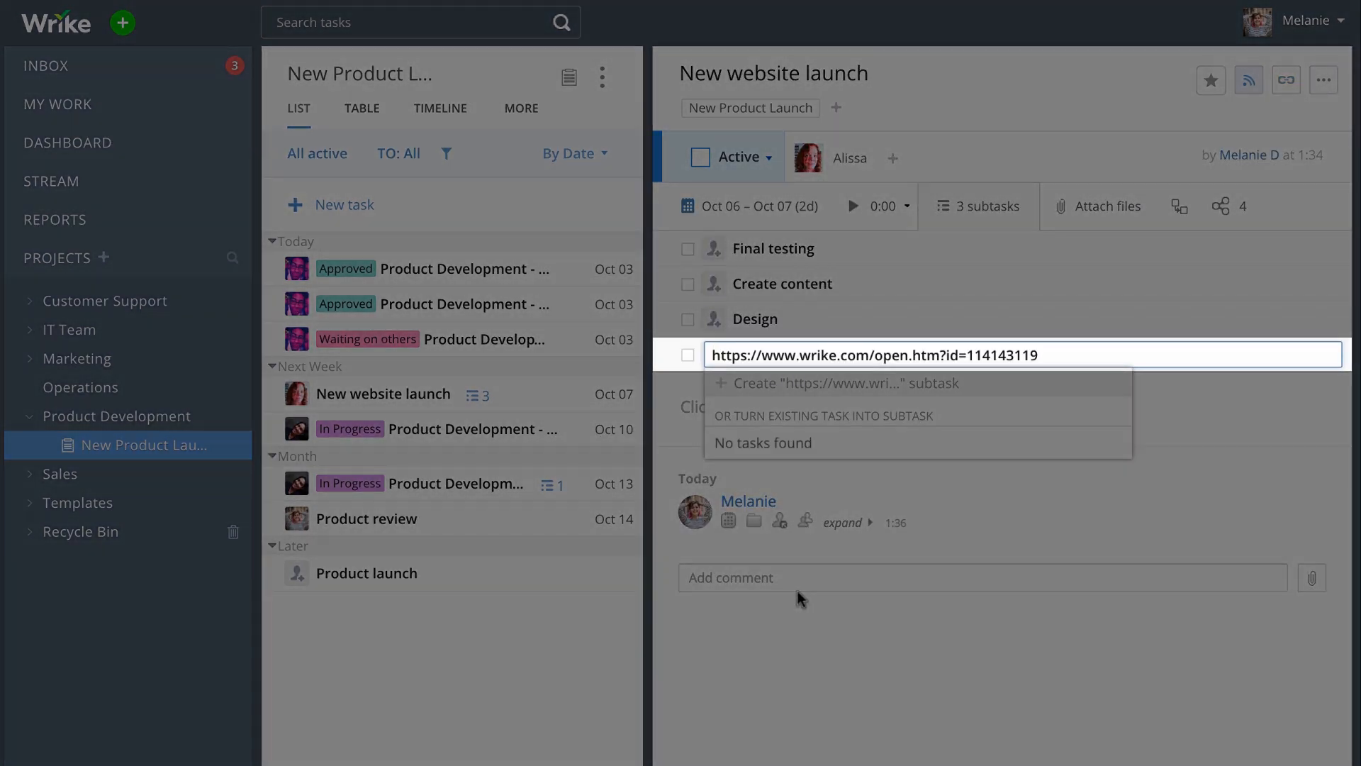
pyautogui.press('Return')
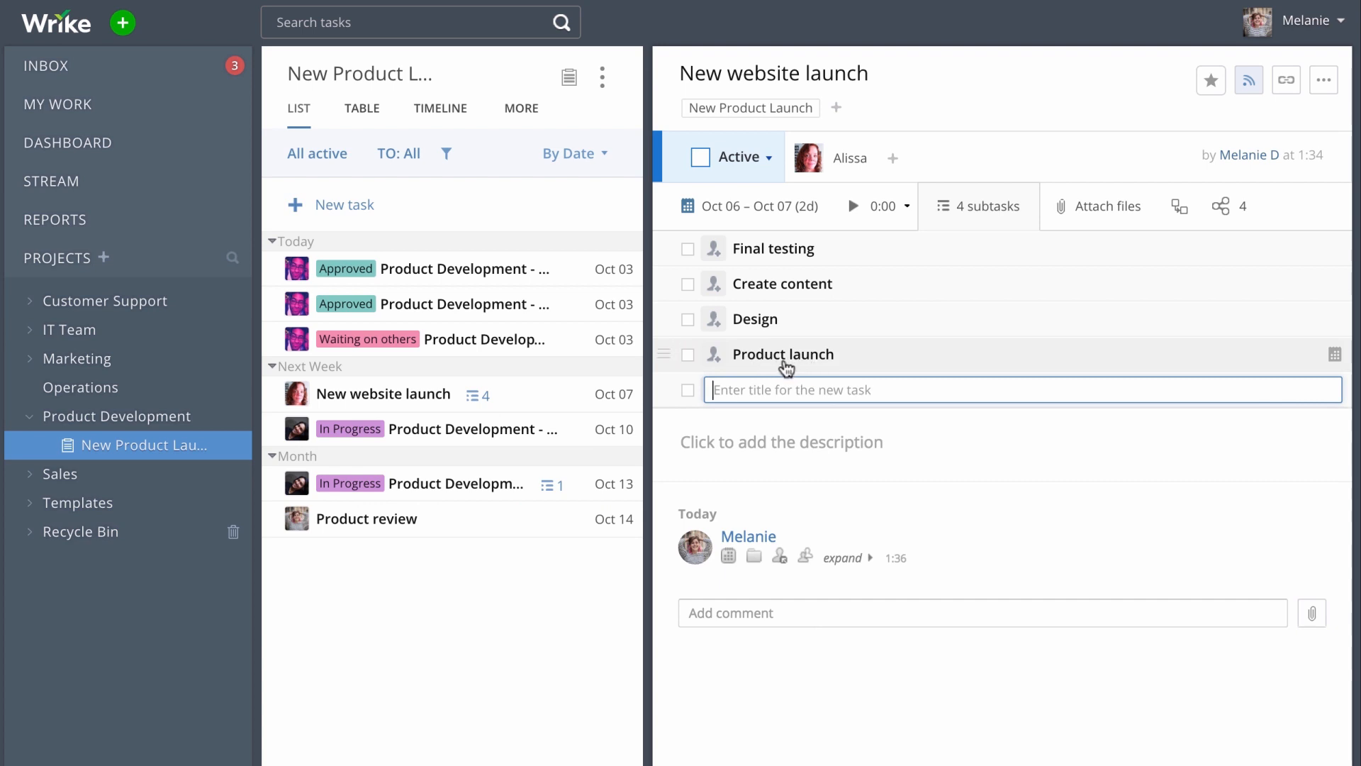
pyautogui.press('Escape')
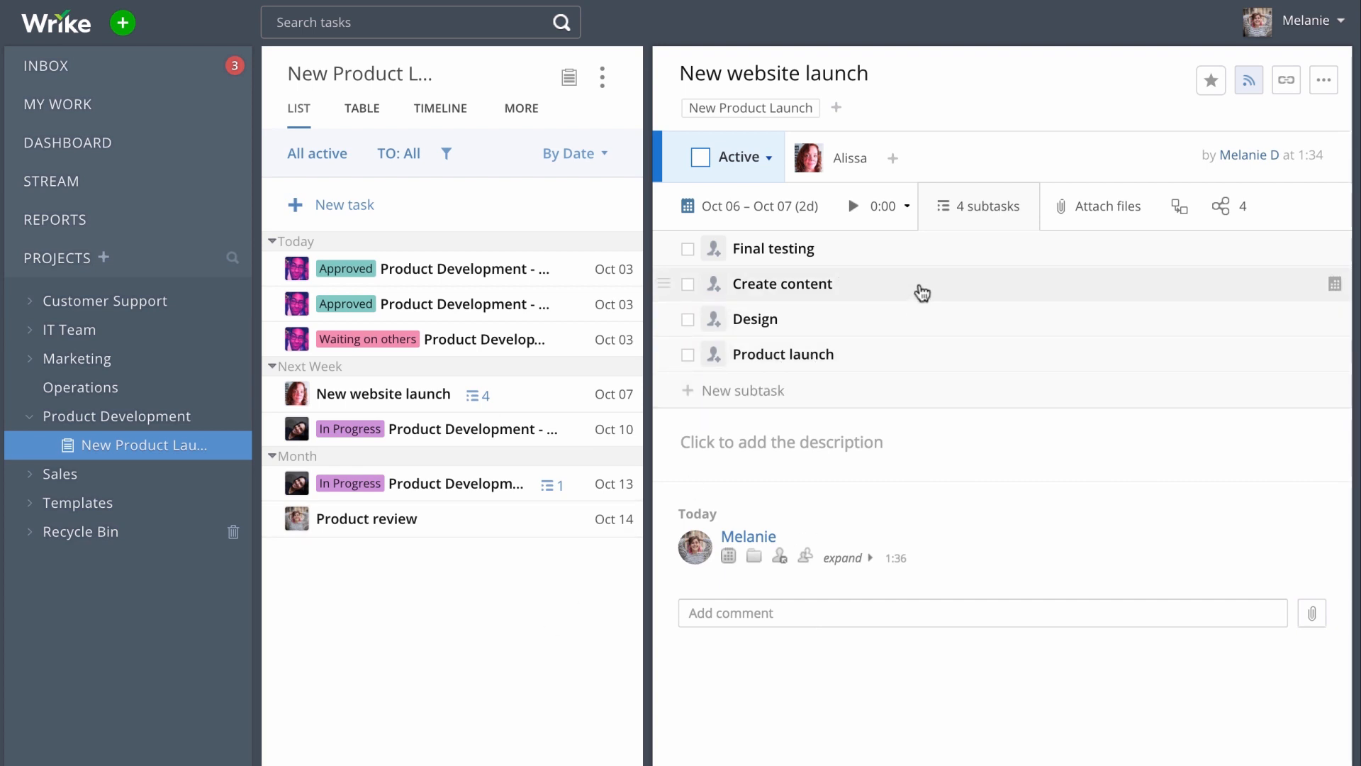
# - Schedule the Final testing subtask for 10/20/2016 and assign it to yourself
pyautogui.click(848, 267)
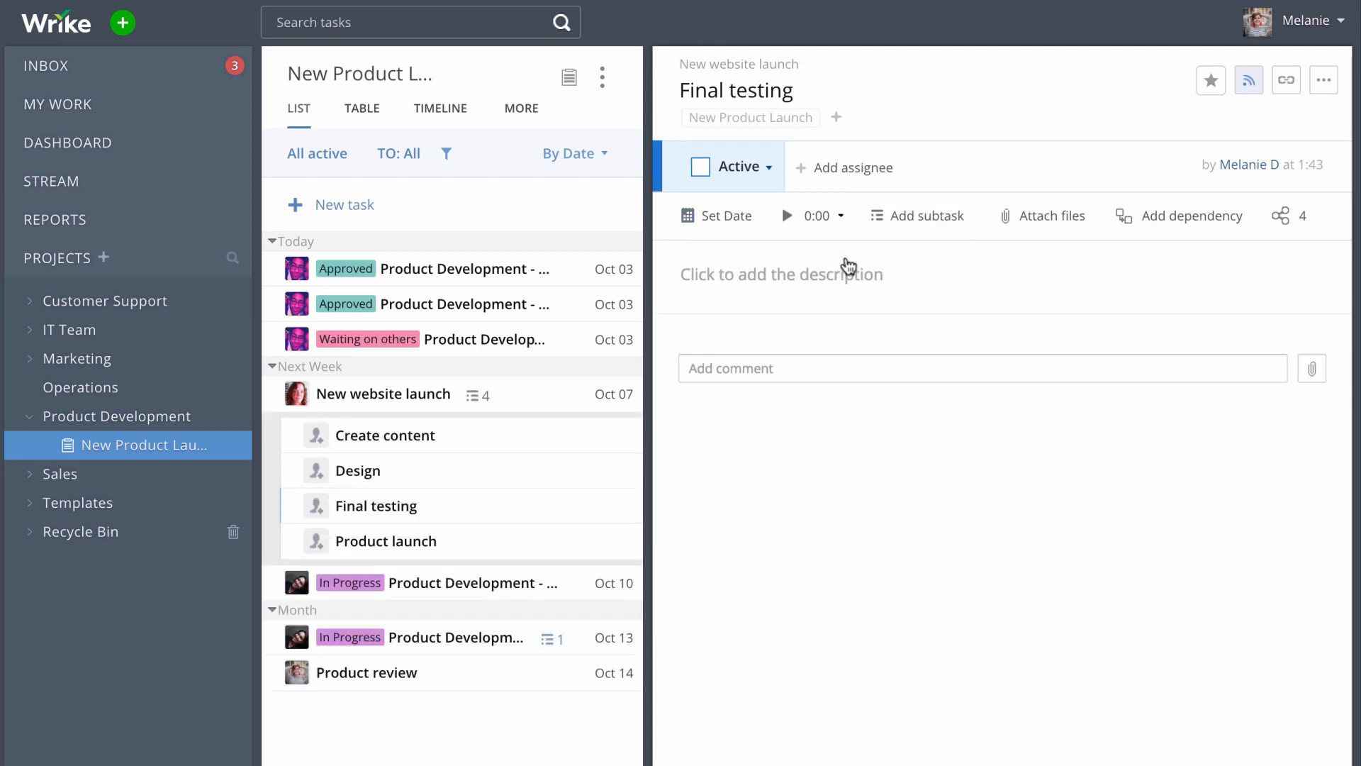
pyautogui.click(725, 217)
pyautogui.click(871, 606)
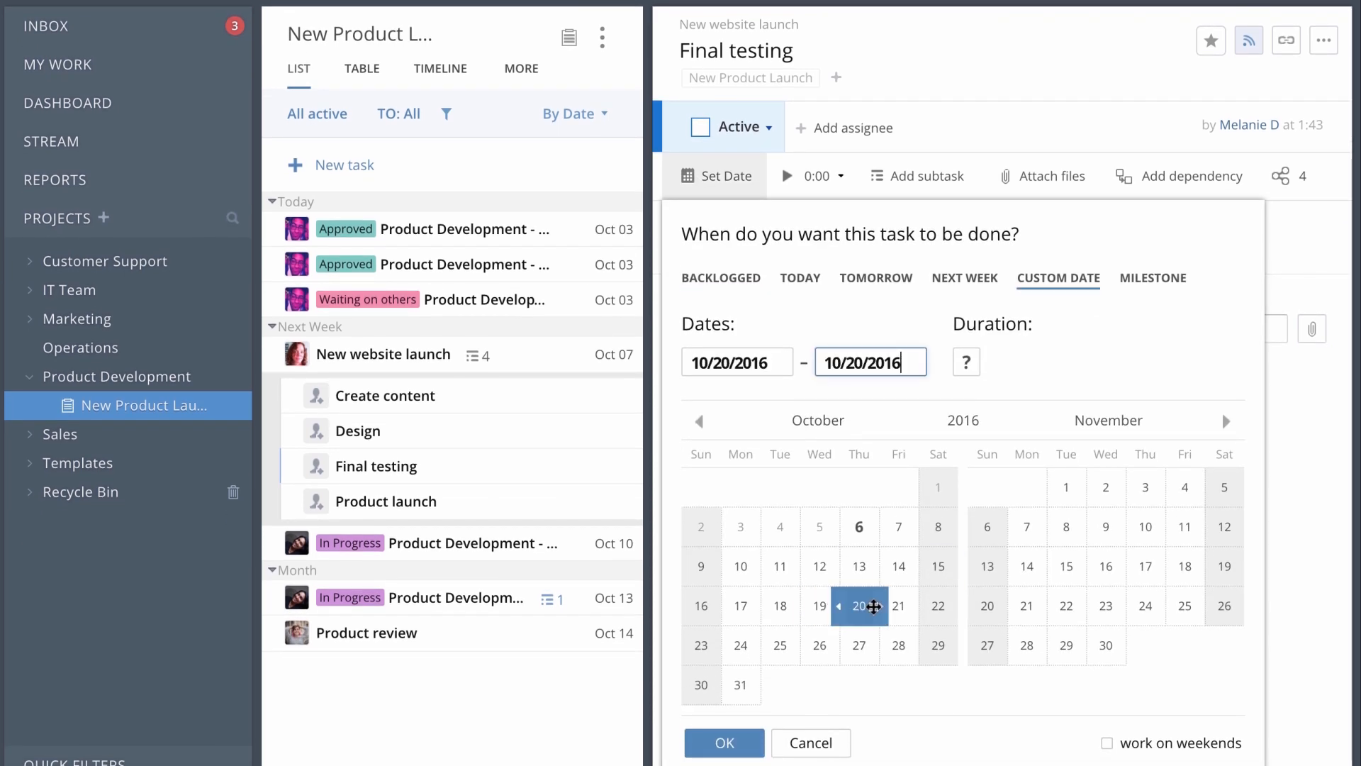
pyautogui.click(736, 755)
pyautogui.click(850, 128)
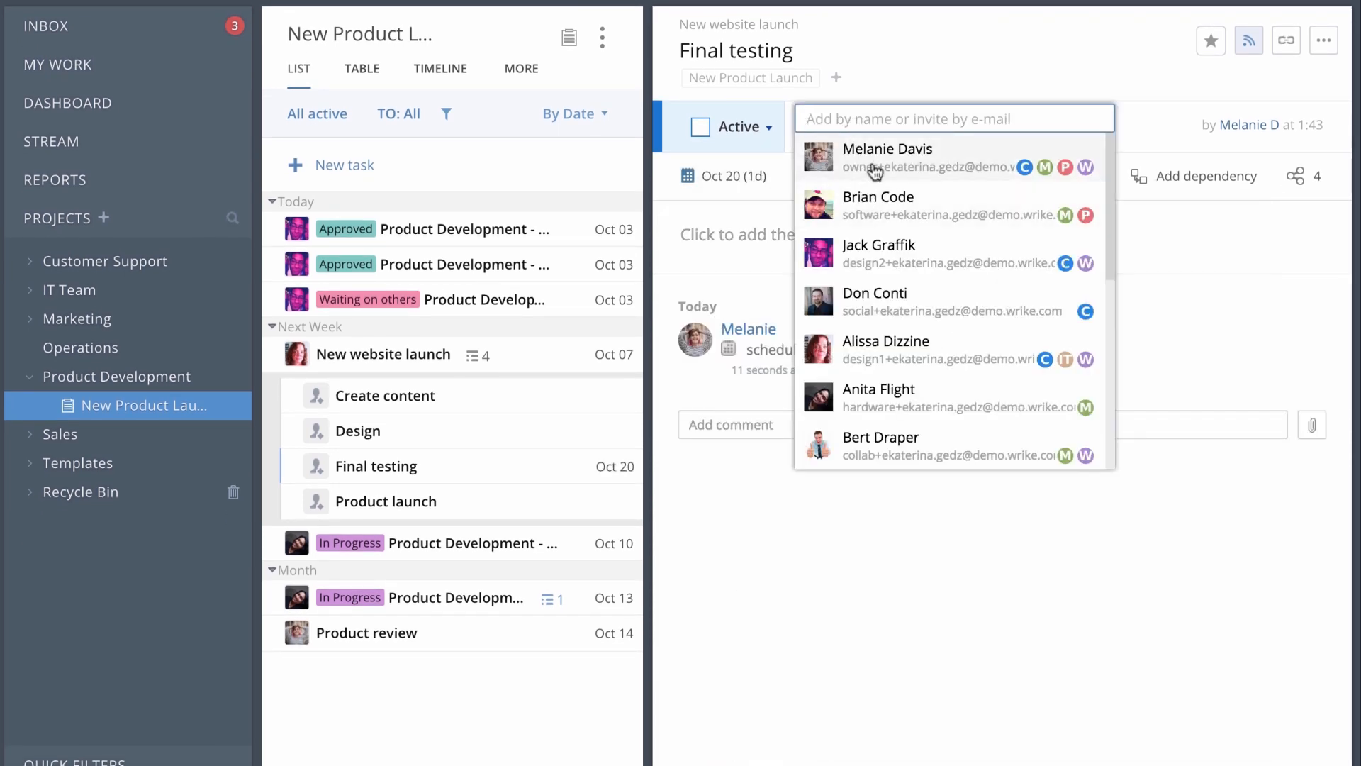
pyautogui.click(868, 169)
# - Schedule the Design subtask of New website launch for 10/24/2016
pyautogui.click(426, 441)
pyautogui.click(693, 178)
pyautogui.click(741, 644)
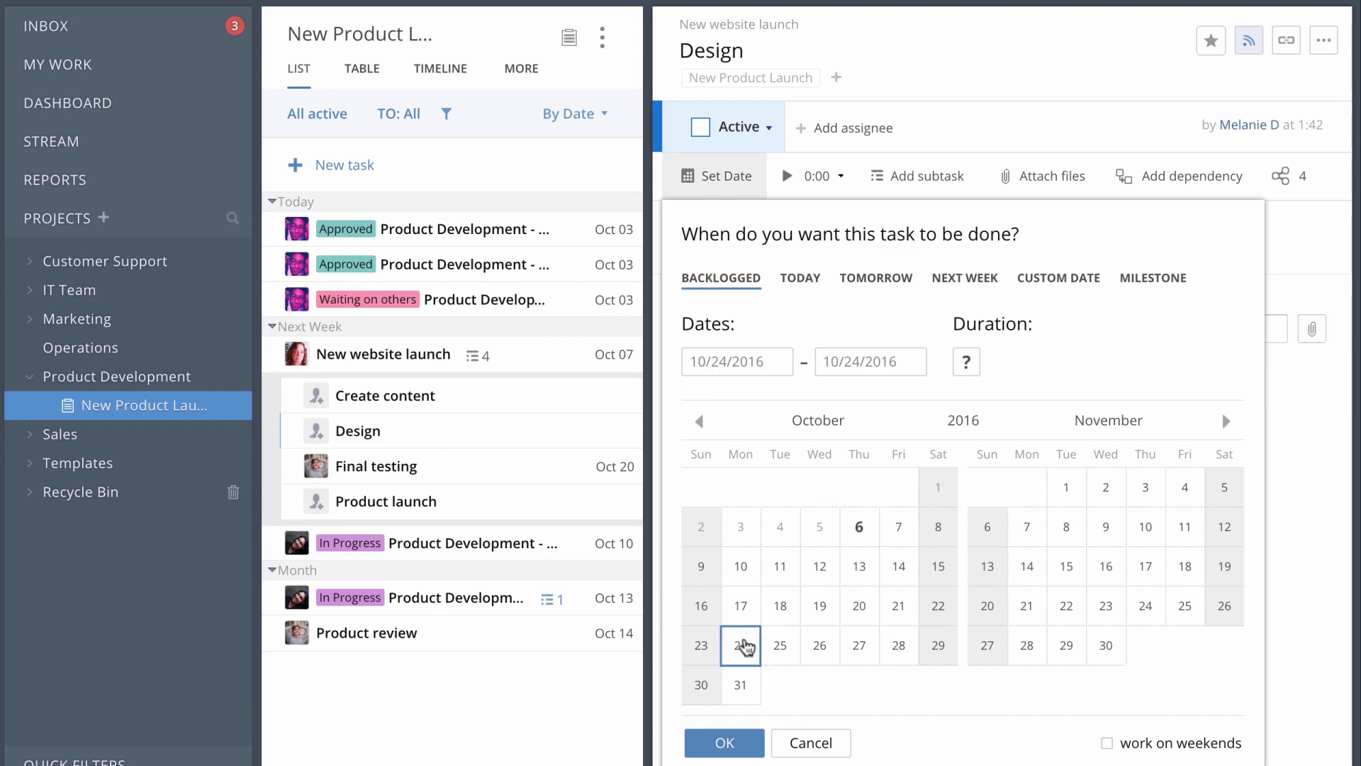
pyautogui.click(737, 744)
# - View New website launch's subtasks in the task list and in its details, and open the Final testing subtask from each
pyautogui.click(457, 355)
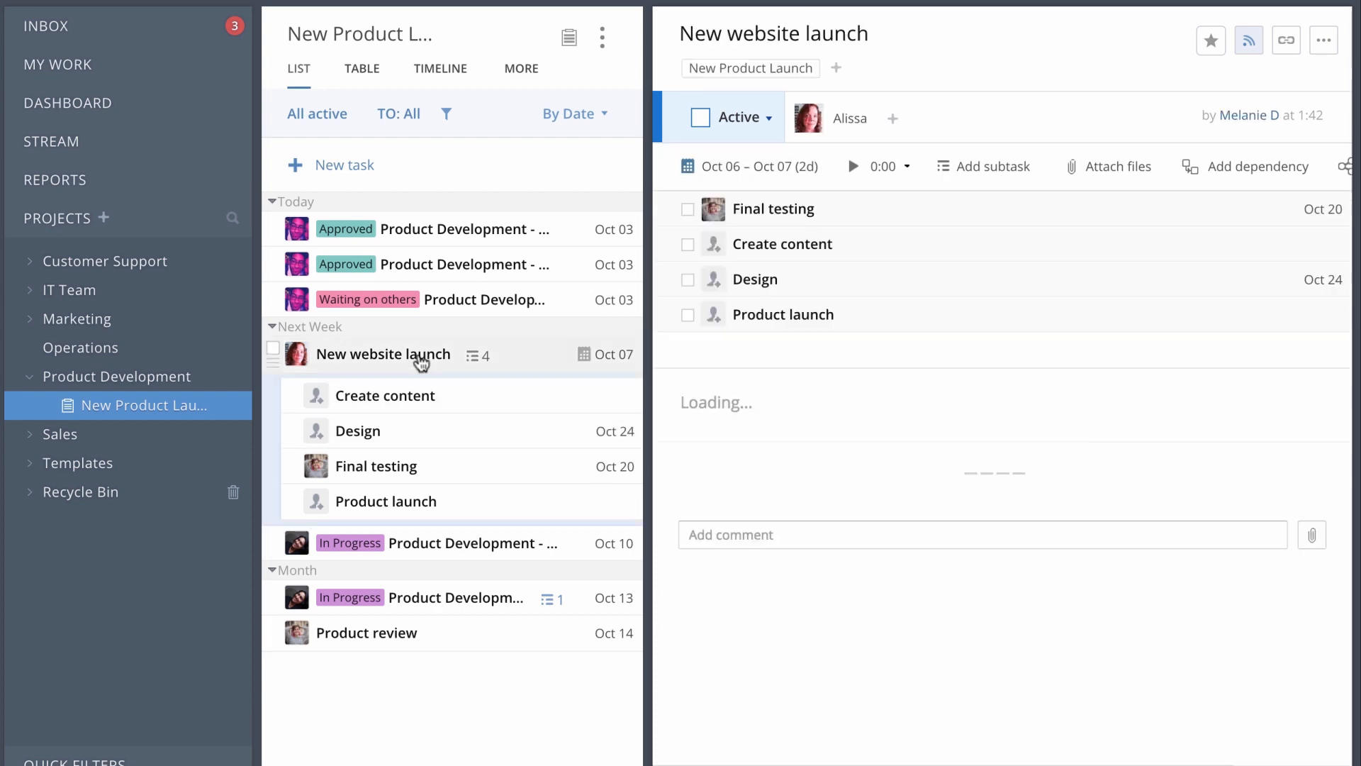
pyautogui.click(472, 357)
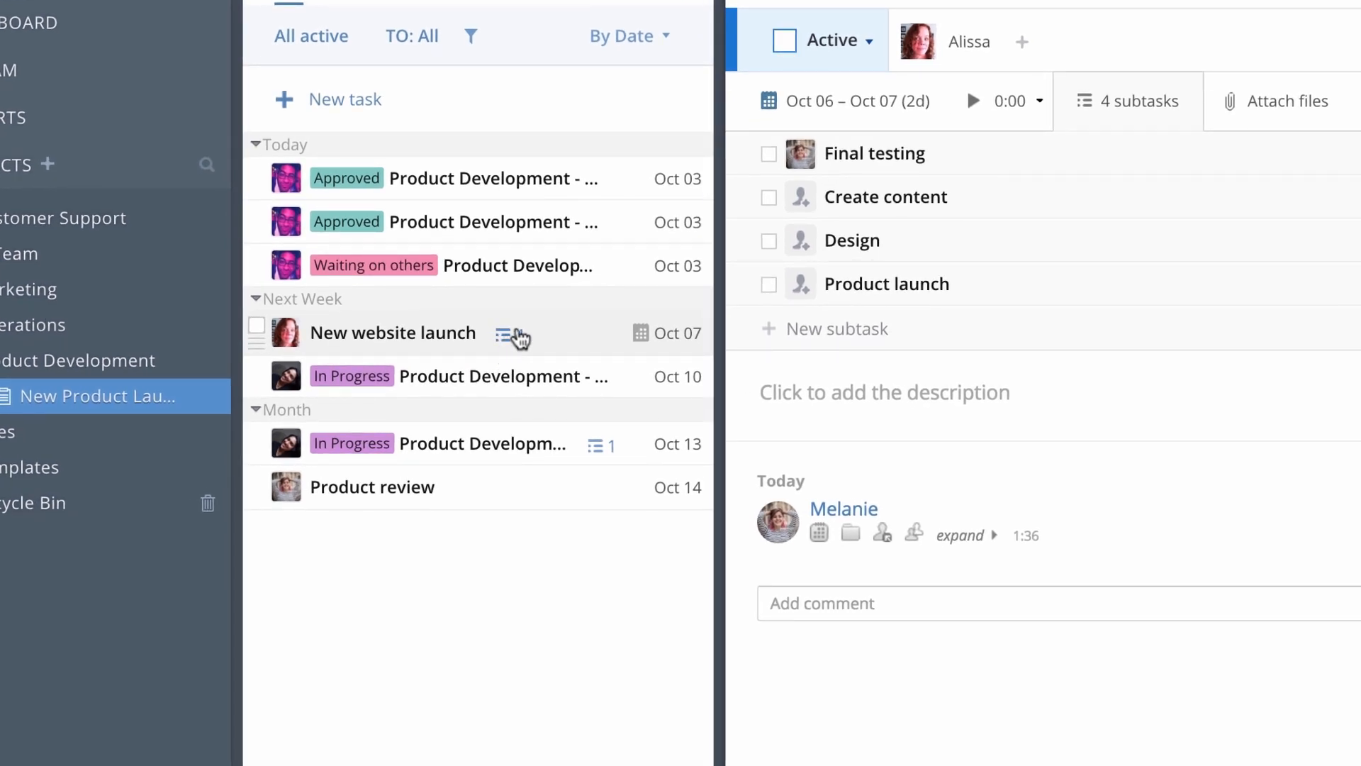
pyautogui.click(506, 336)
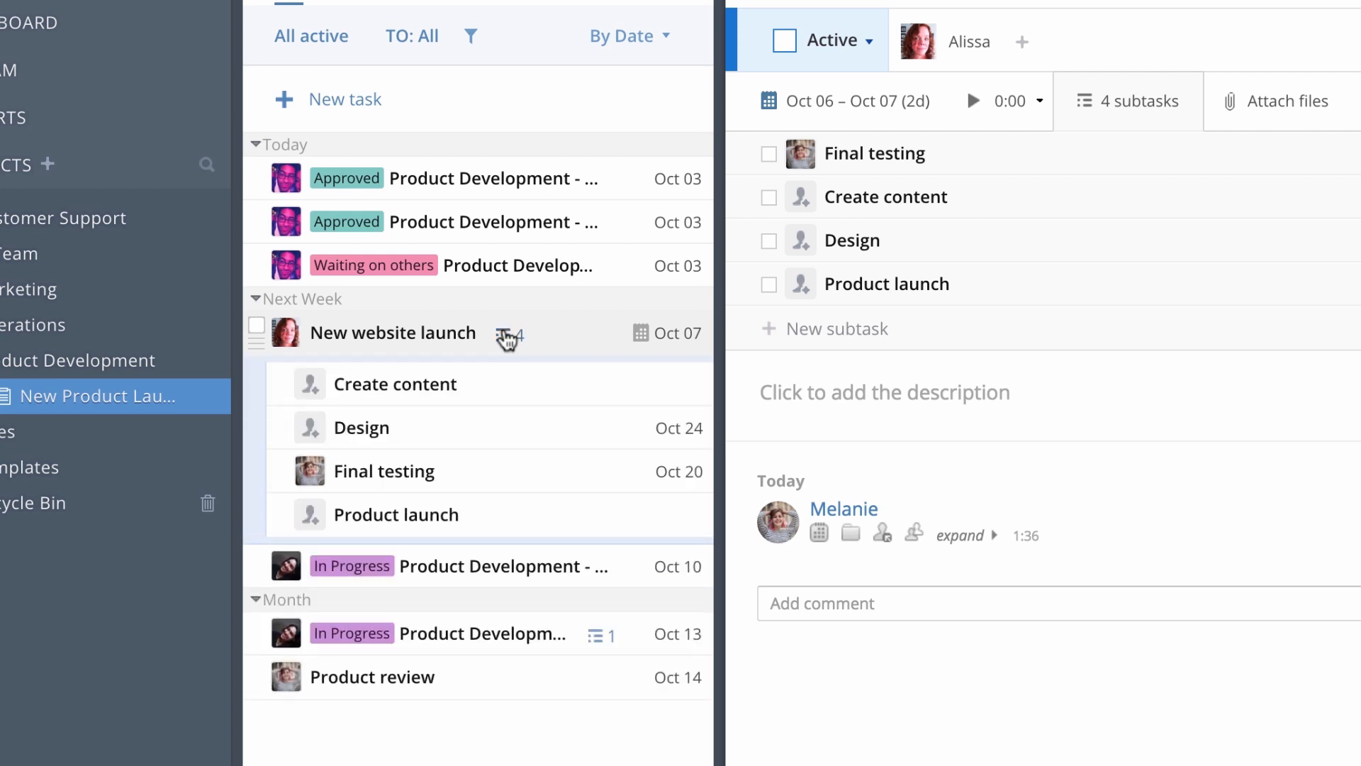
pyautogui.click(392, 476)
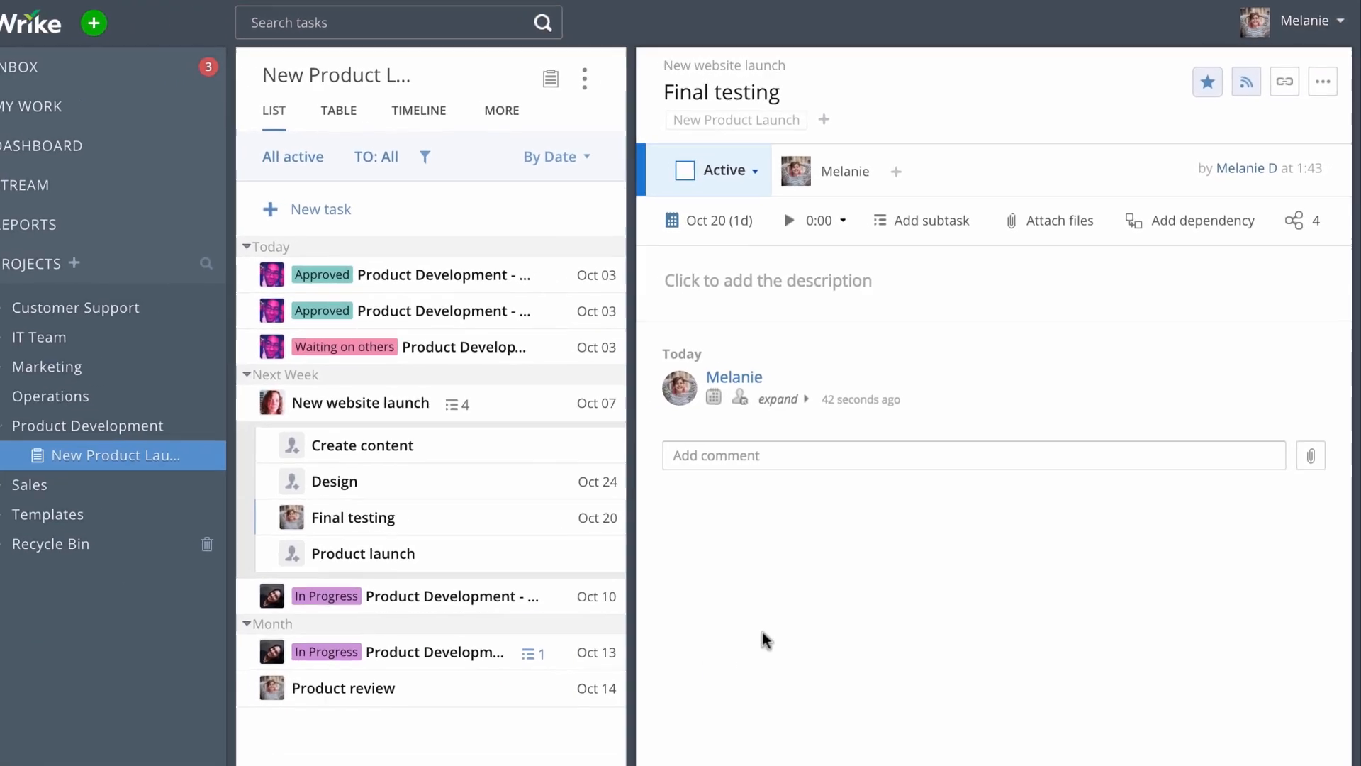
pyautogui.click(412, 406)
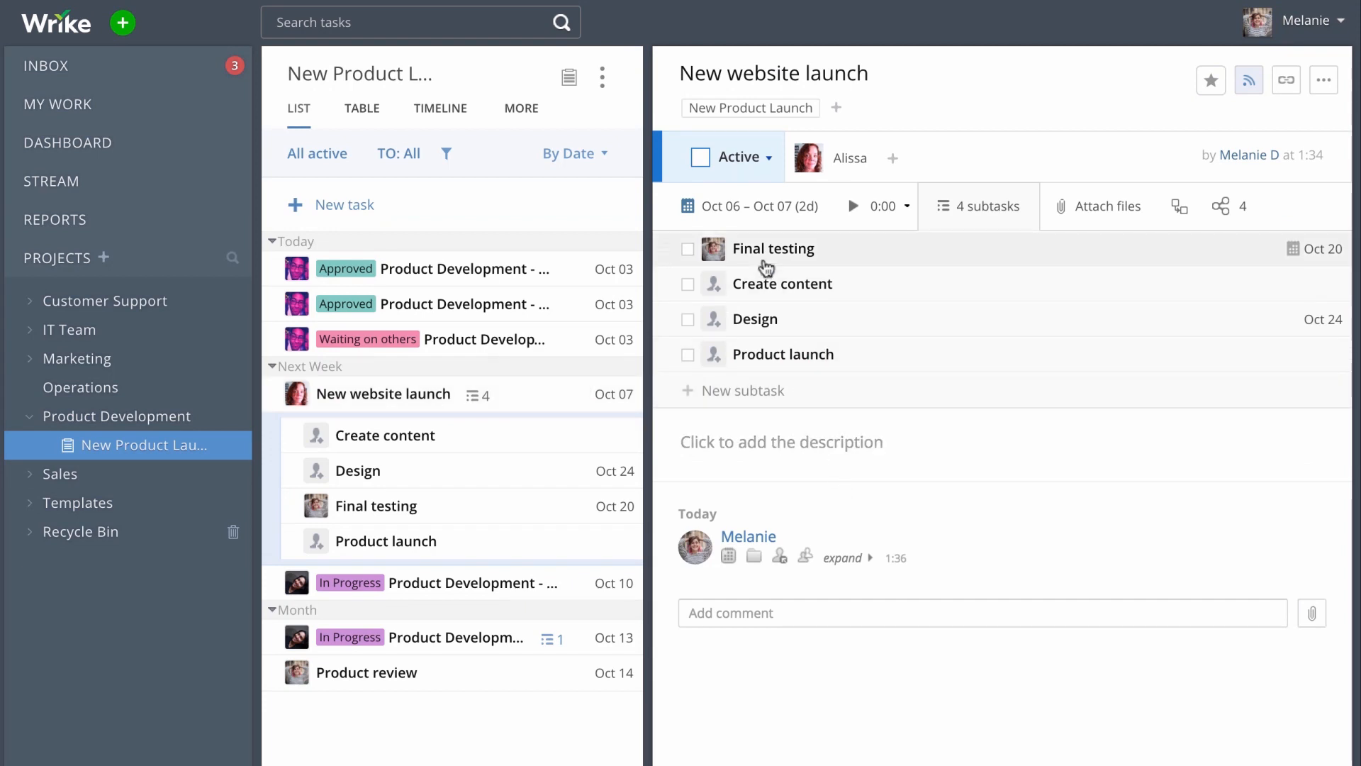
pyautogui.click(794, 262)
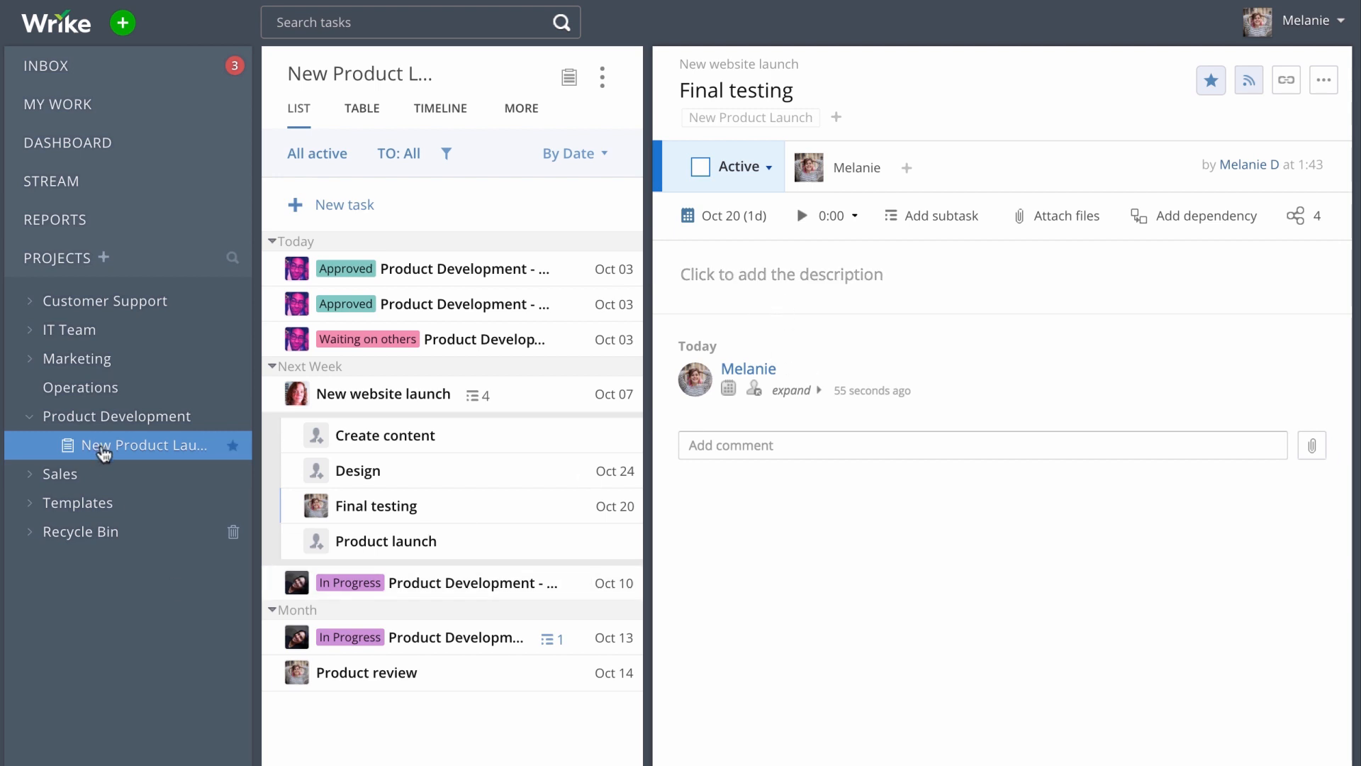
# - Detach the Final testing subtask from its parent task, New website launch
pyautogui.moveTo(737, 118); pyautogui.dragTo(737, 118)
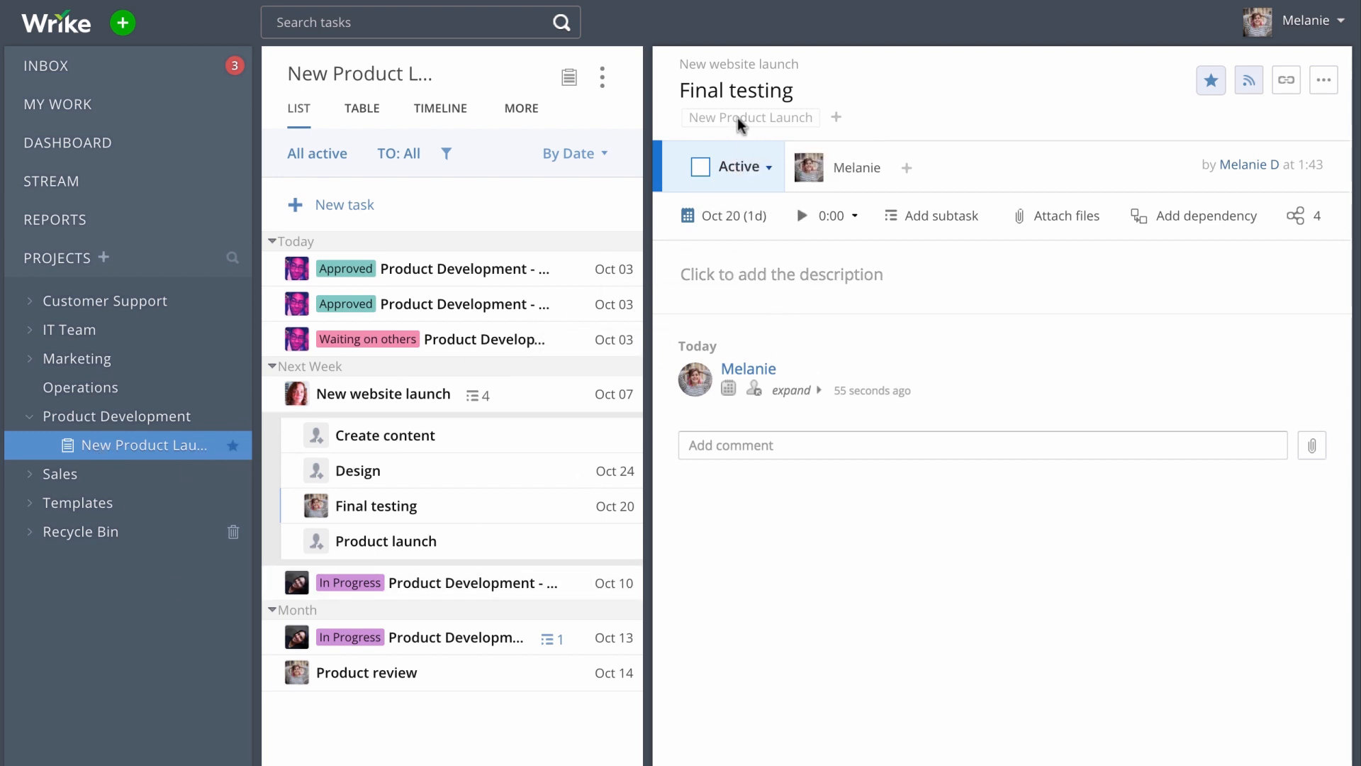
pyautogui.rightClick(383, 511)
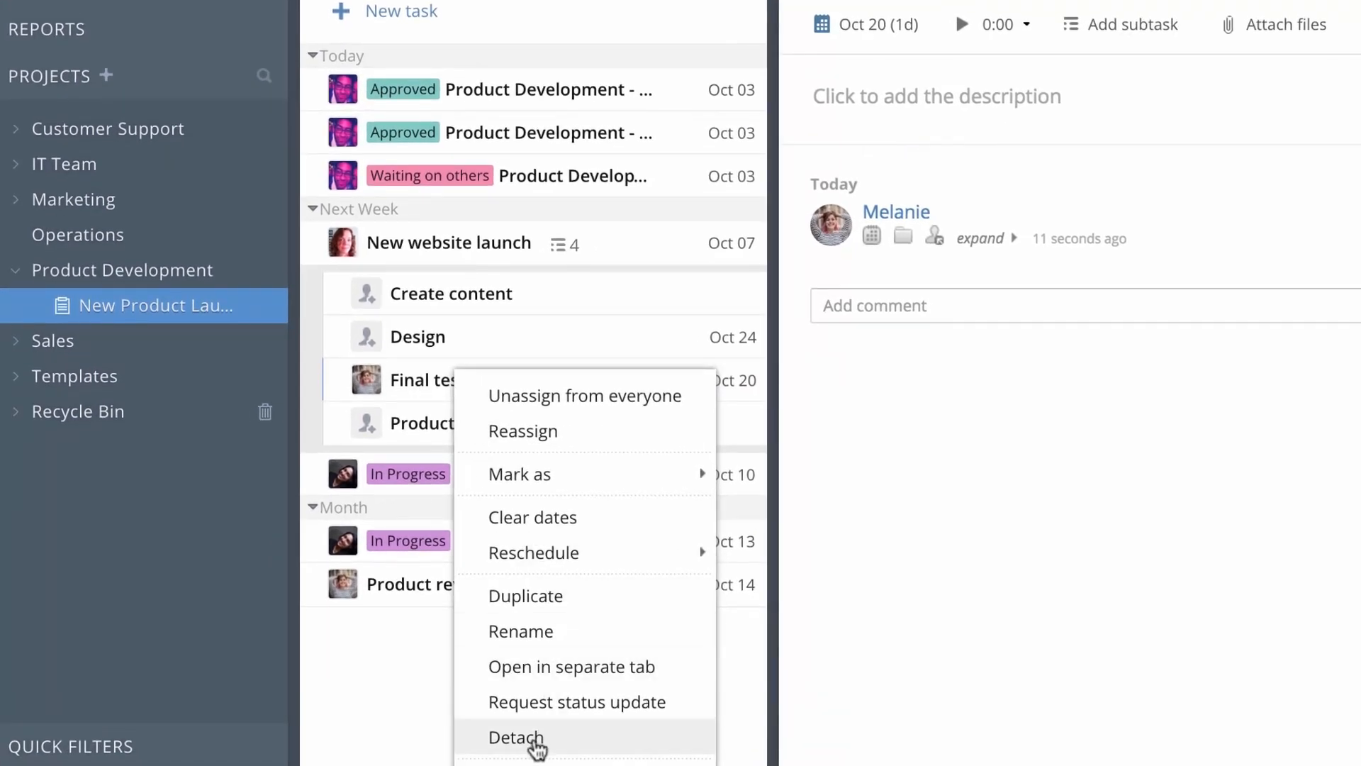
pyautogui.click(520, 740)
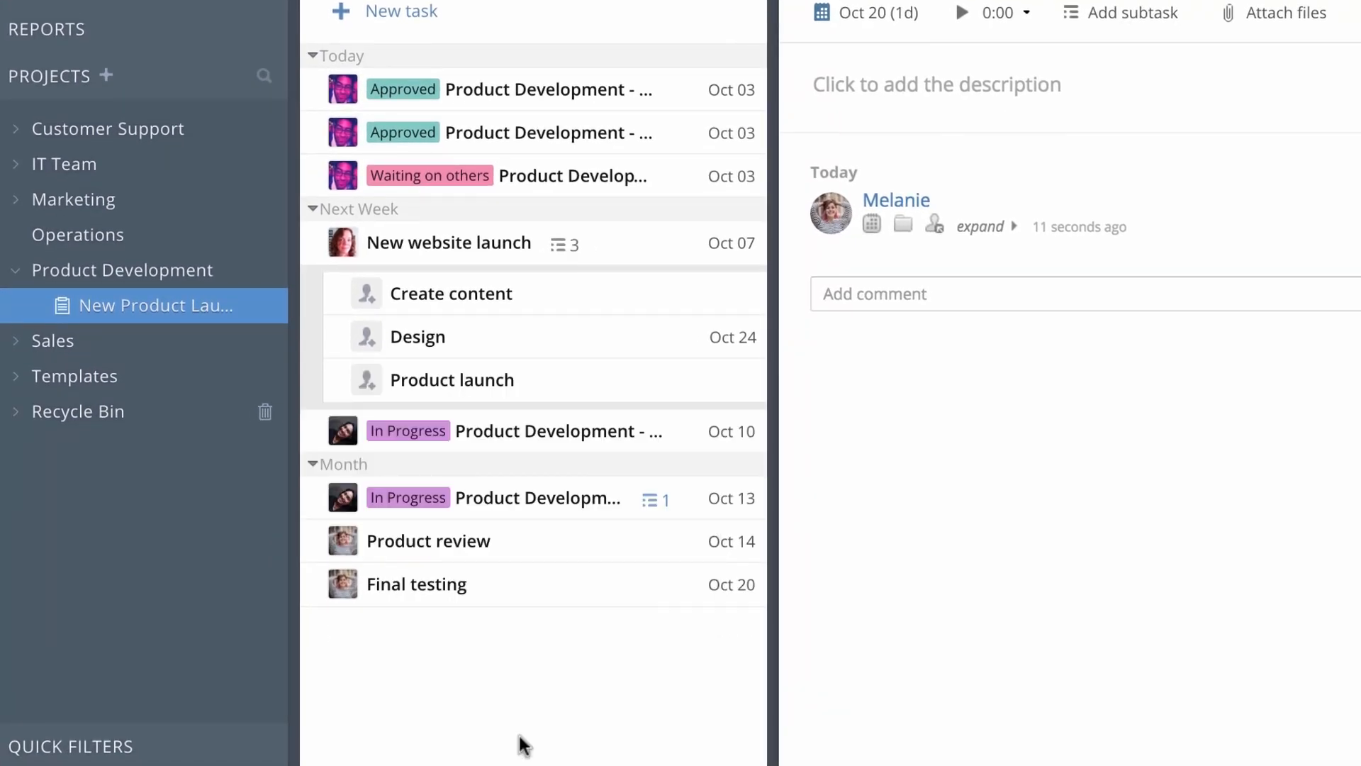